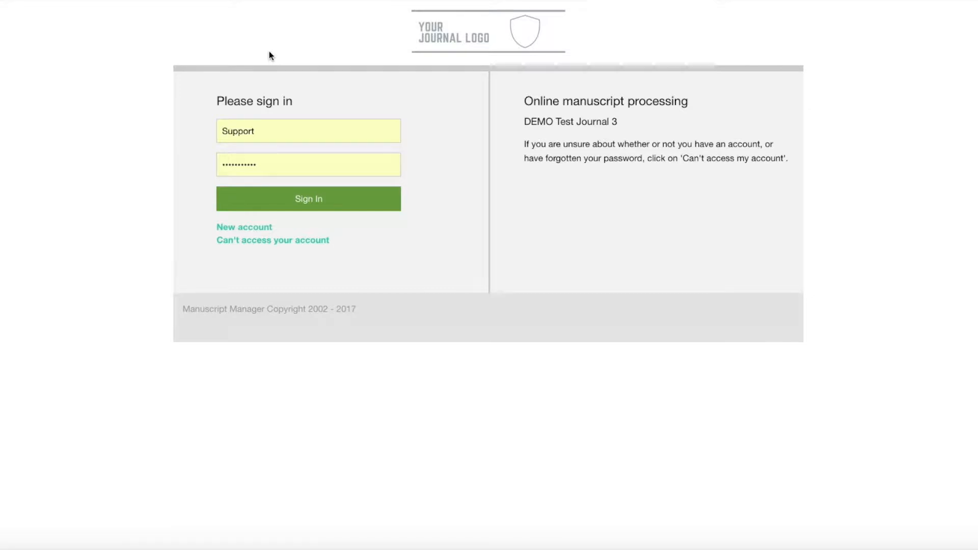
# Sign in with the saved credentials and open the Author role
pyautogui.click(249, 229)
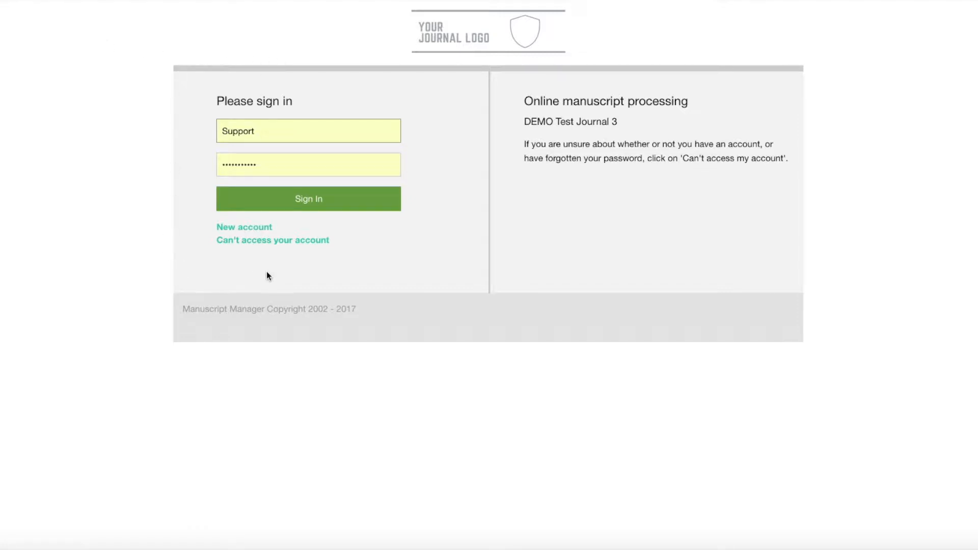
pyautogui.click(347, 204)
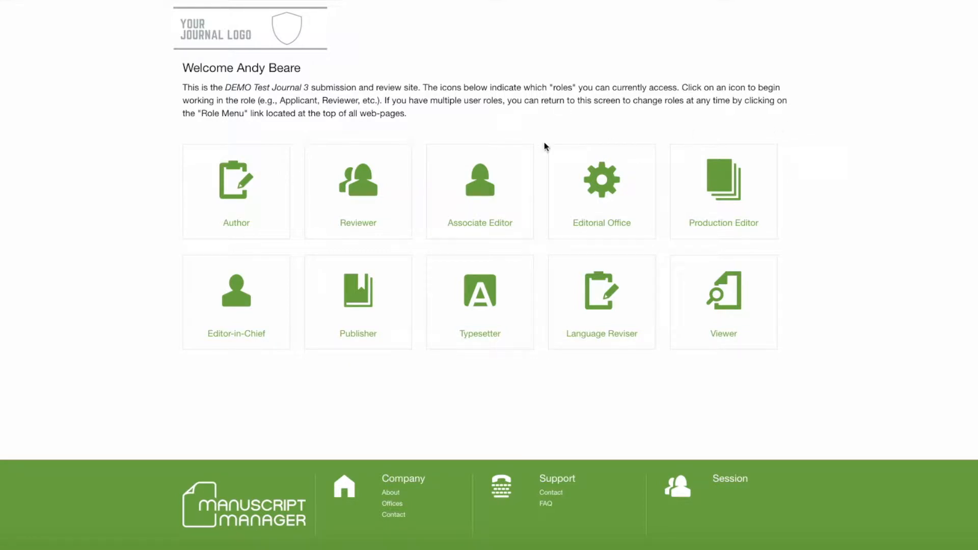
pyautogui.click(265, 220)
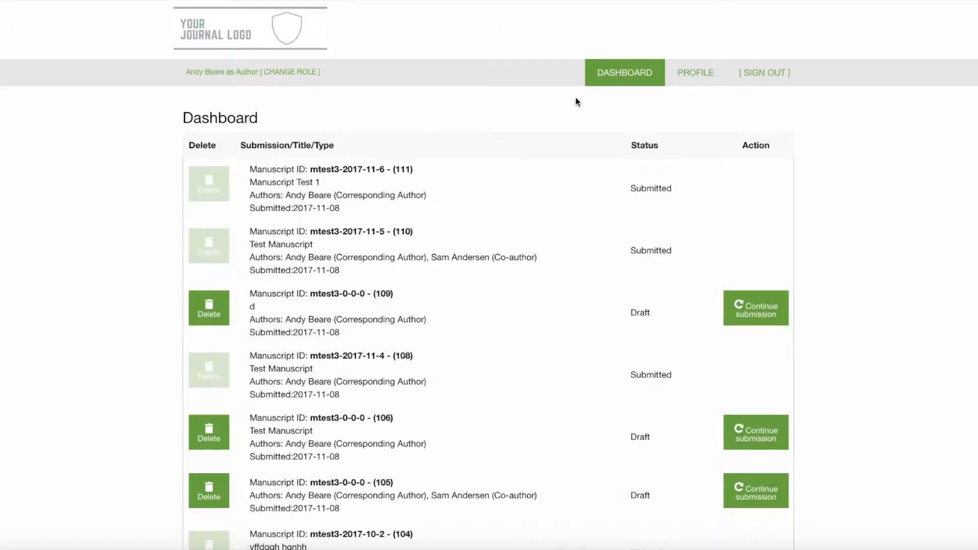
# View the author profile page, then return to the dashboard
pyautogui.click(690, 76)
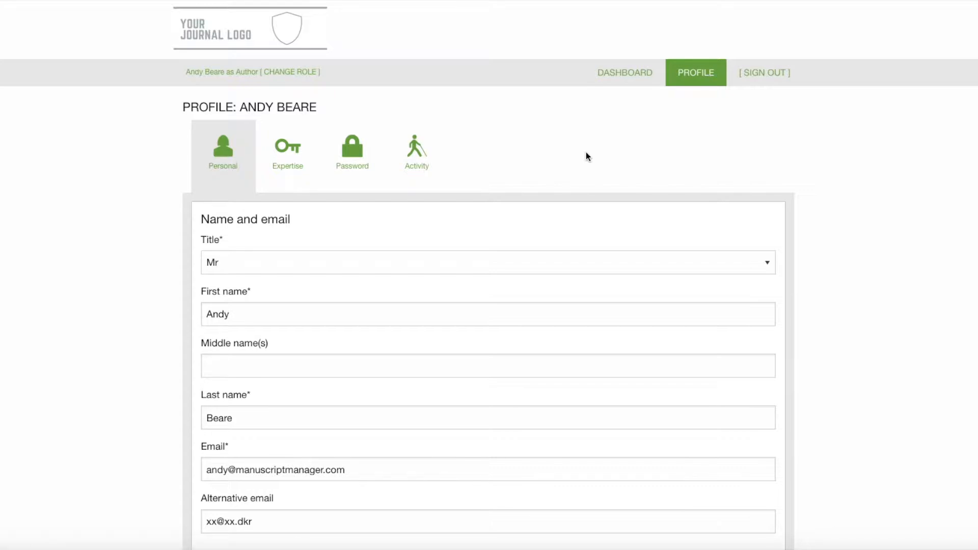
pyautogui.click(622, 77)
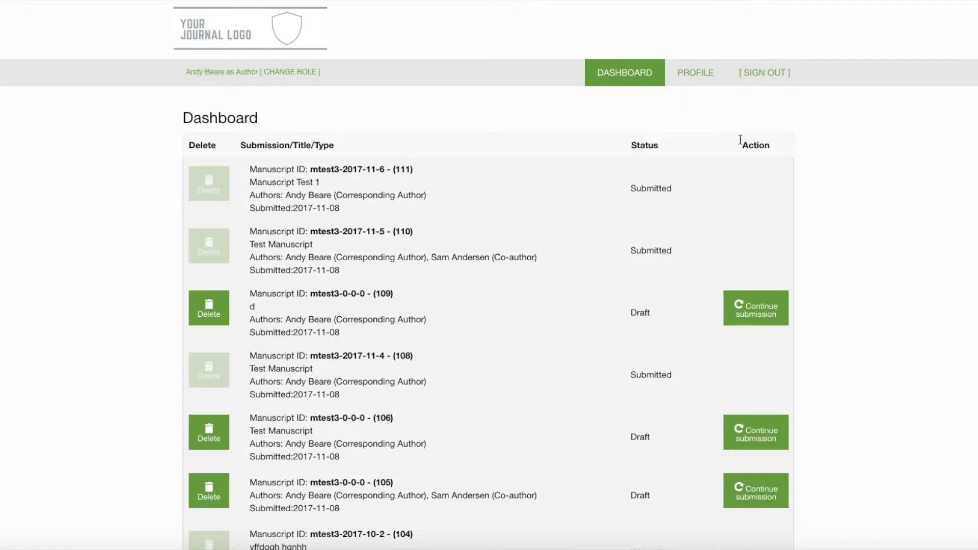
# Browse the dashboard's submission list and the Help Center topics for authors
pyautogui.scroll(-8, 905, 80)
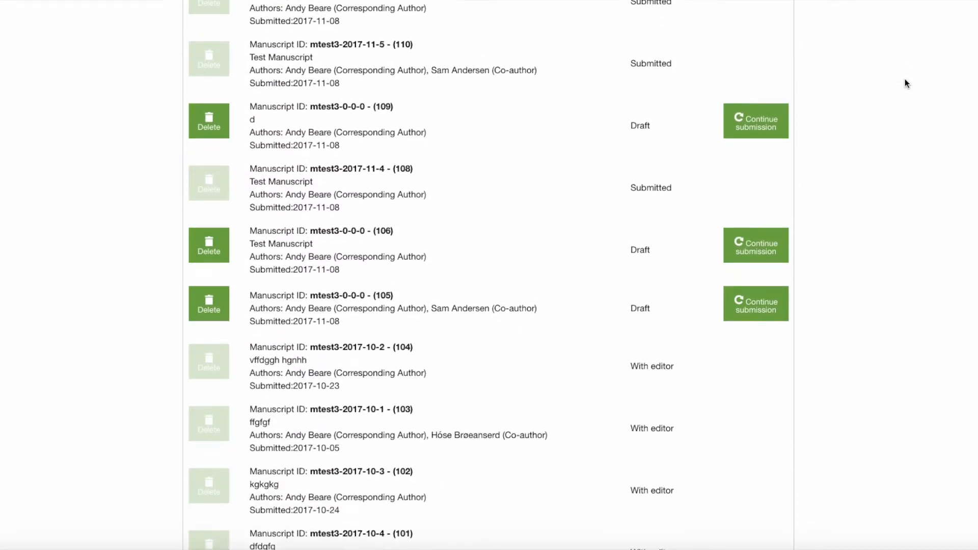
pyautogui.scroll(-20, 904, 80)
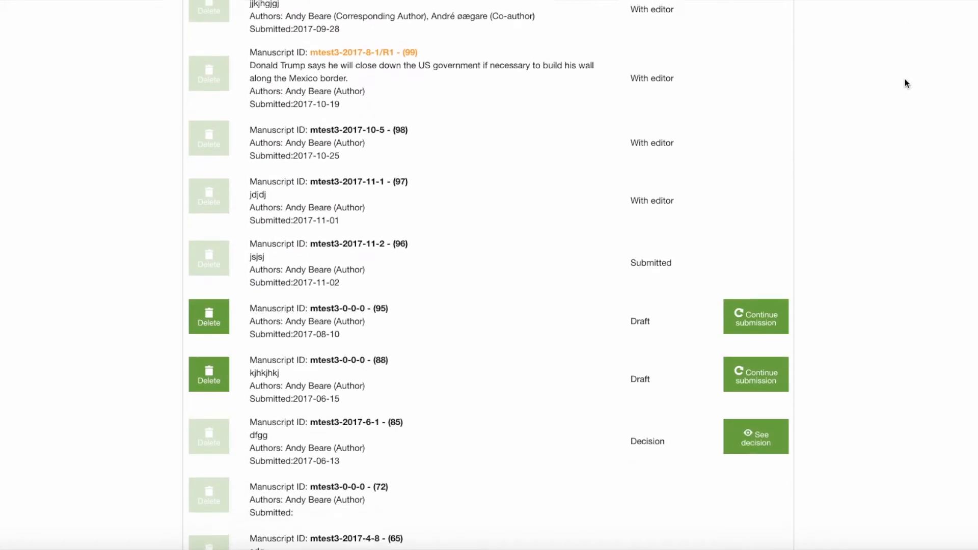
pyautogui.scroll(-20, 905, 83)
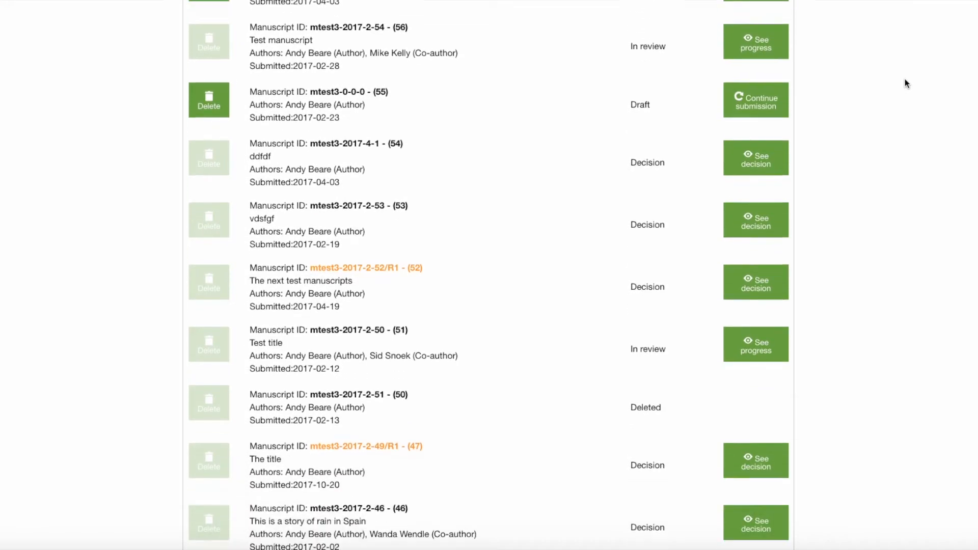
pyautogui.scroll(-9, 904, 79)
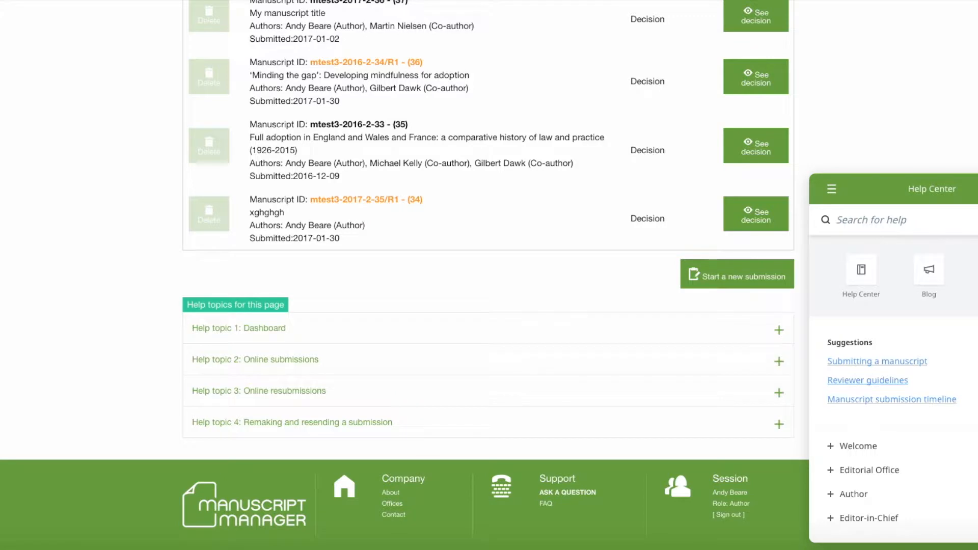
pyautogui.scroll(-3, 963, 326)
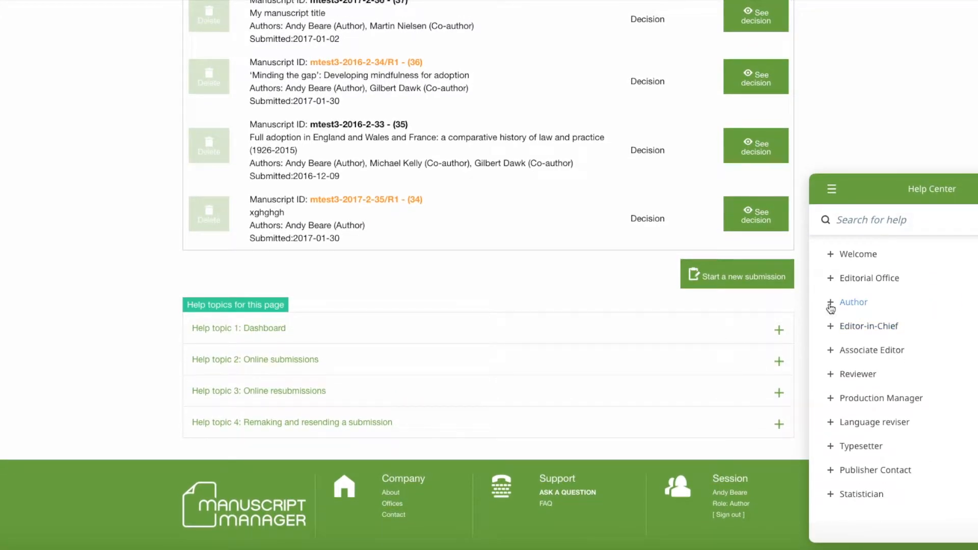
pyautogui.click(831, 305)
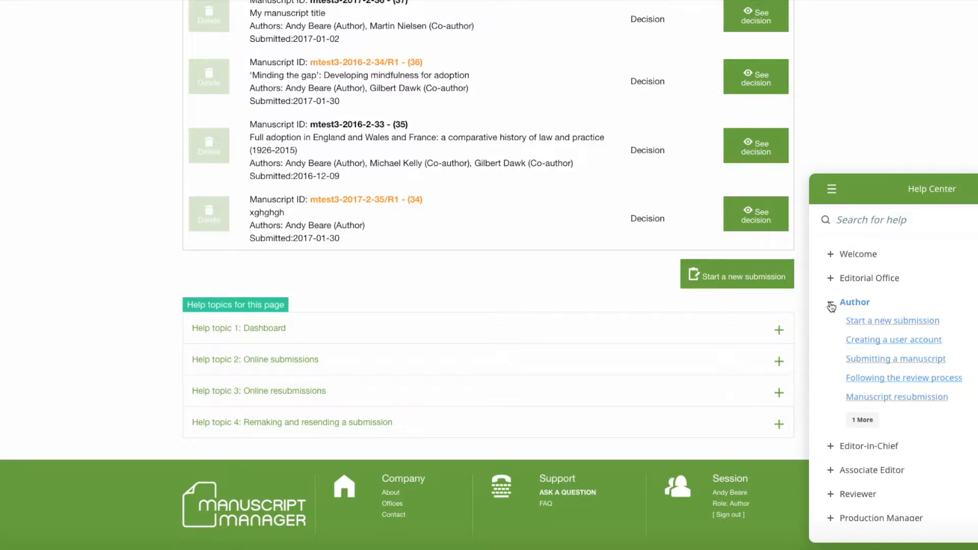
pyautogui.click(857, 422)
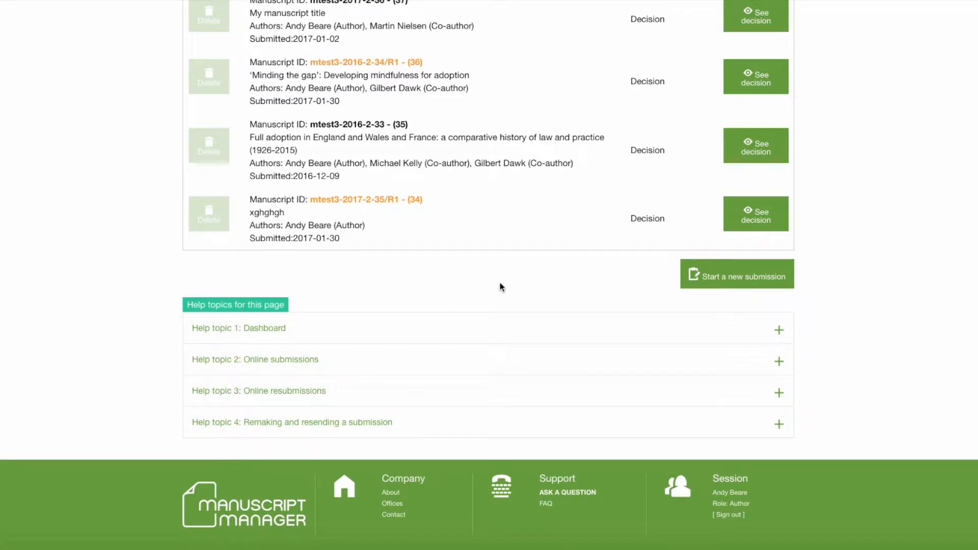
# Start a new submission and review the check-and-send list of missing sections
pyautogui.click(741, 281)
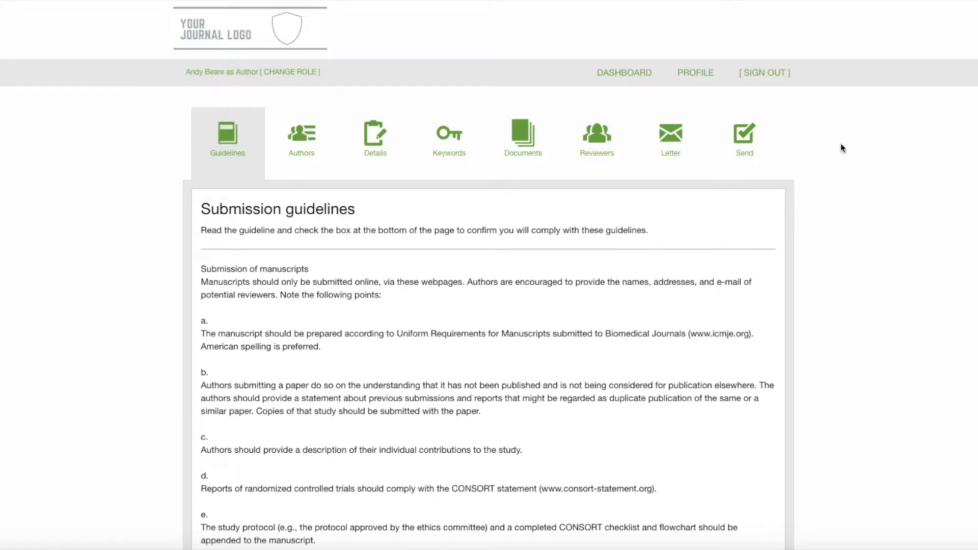
pyautogui.click(751, 144)
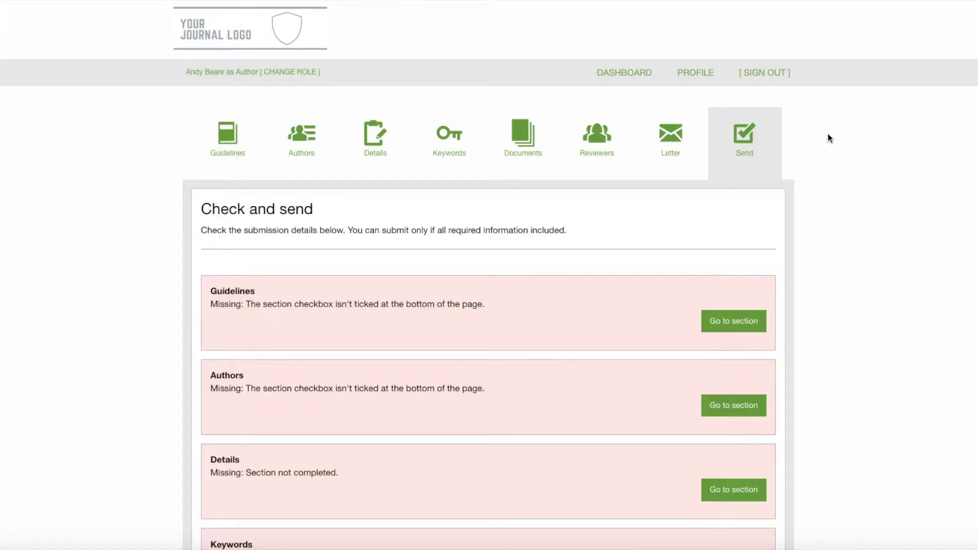
pyautogui.scroll(-4, 833, 142)
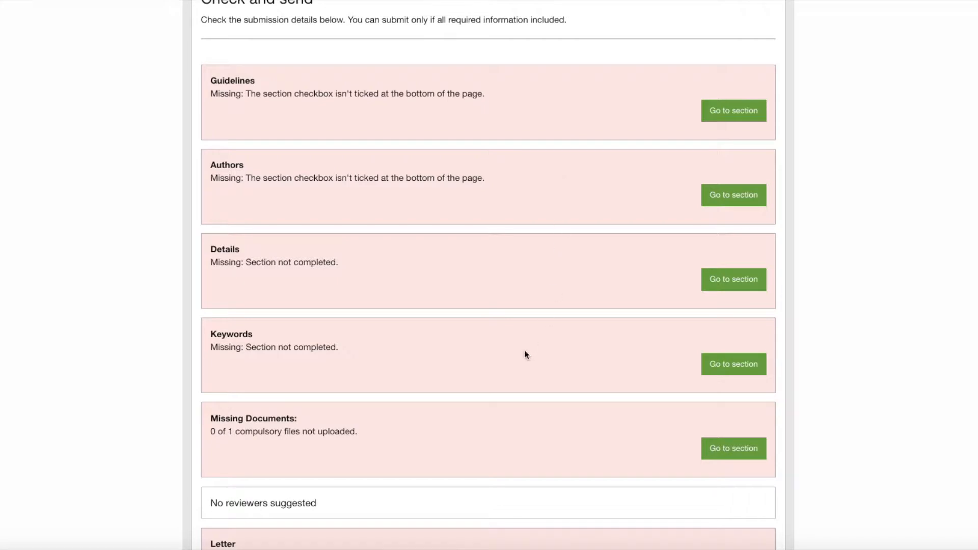
pyautogui.scroll(3, 476, 327)
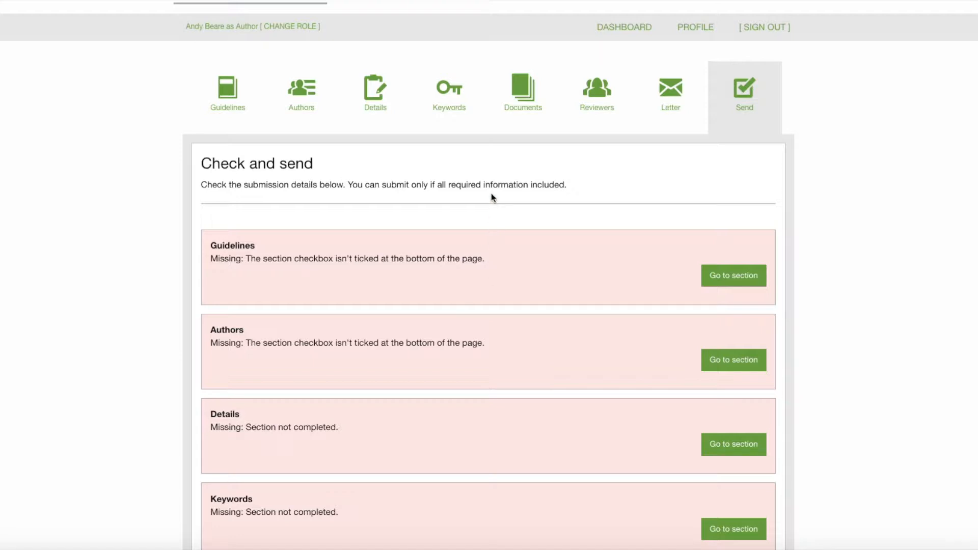
# Browse the Keywords, Documents, Letter and Authors sections of the submission
pyautogui.click(444, 99)
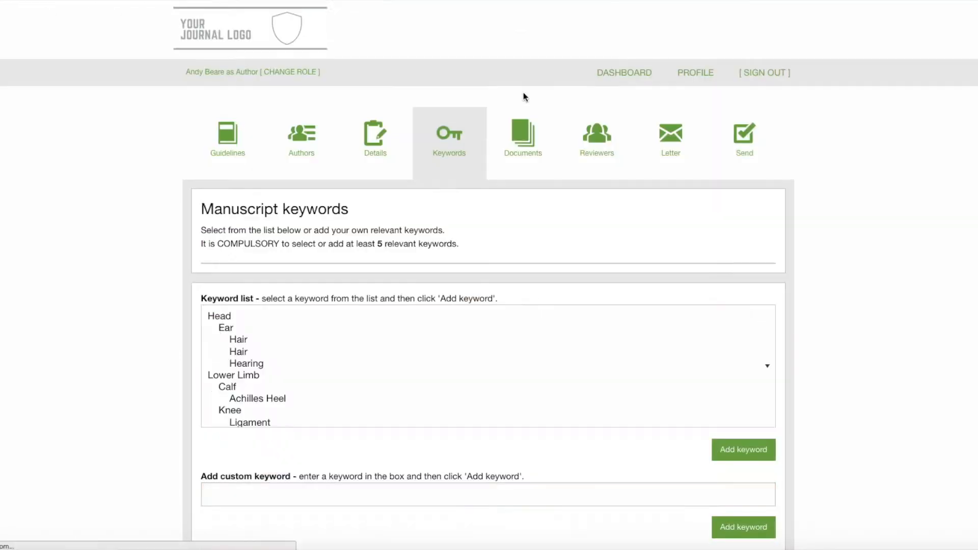
pyautogui.click(534, 131)
pyautogui.click(671, 147)
pyautogui.click(317, 146)
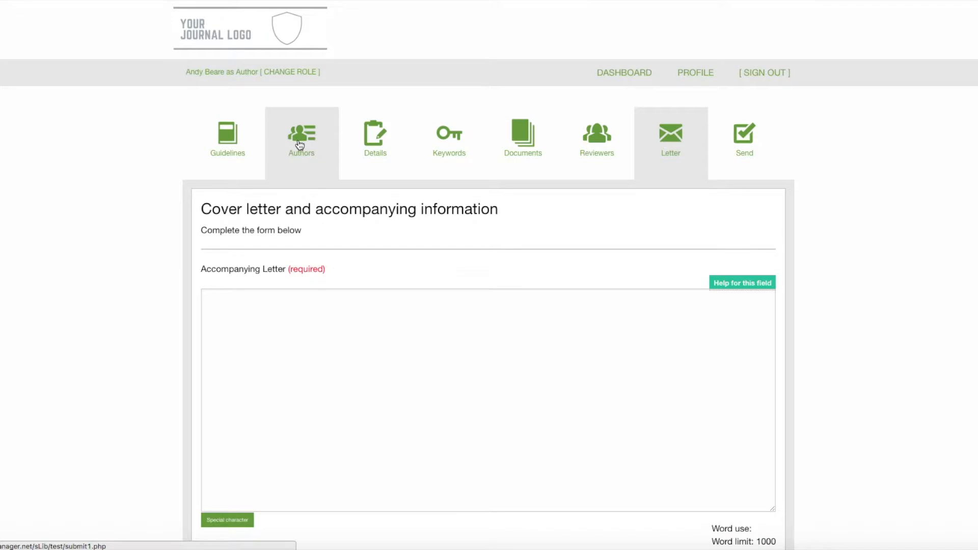
# Confirm compliance with the submission guidelines and continue to the next section
pyautogui.click(229, 147)
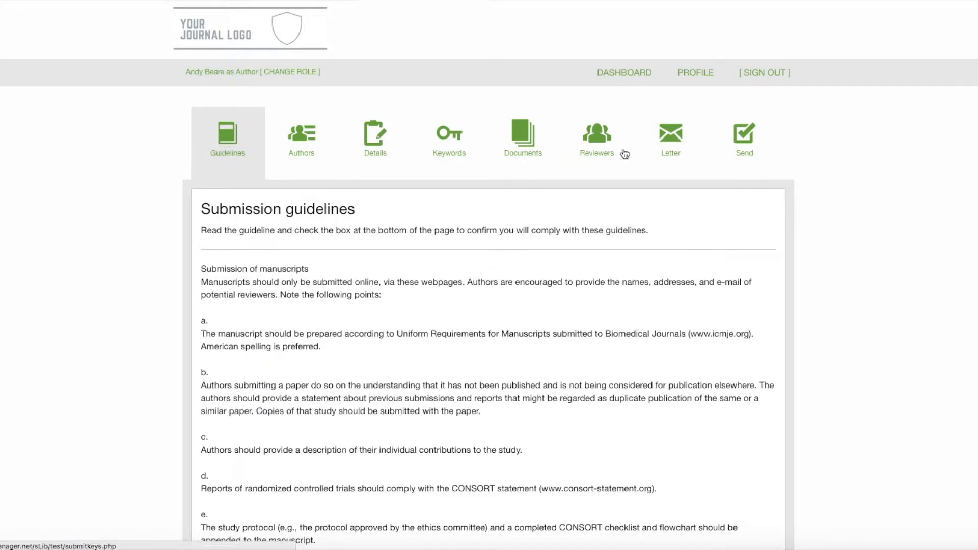
pyautogui.scroll(-2, 884, 153)
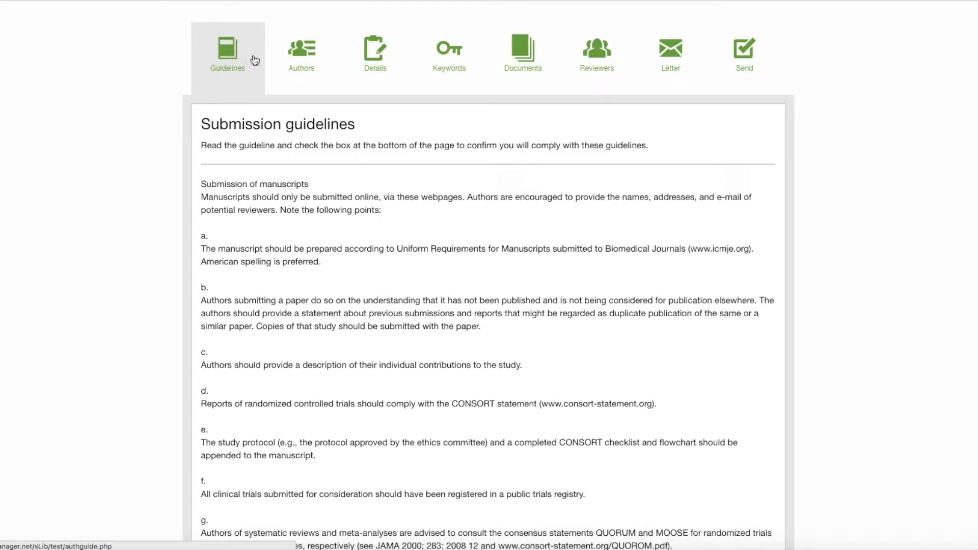
pyautogui.scroll(-3, 367, 158)
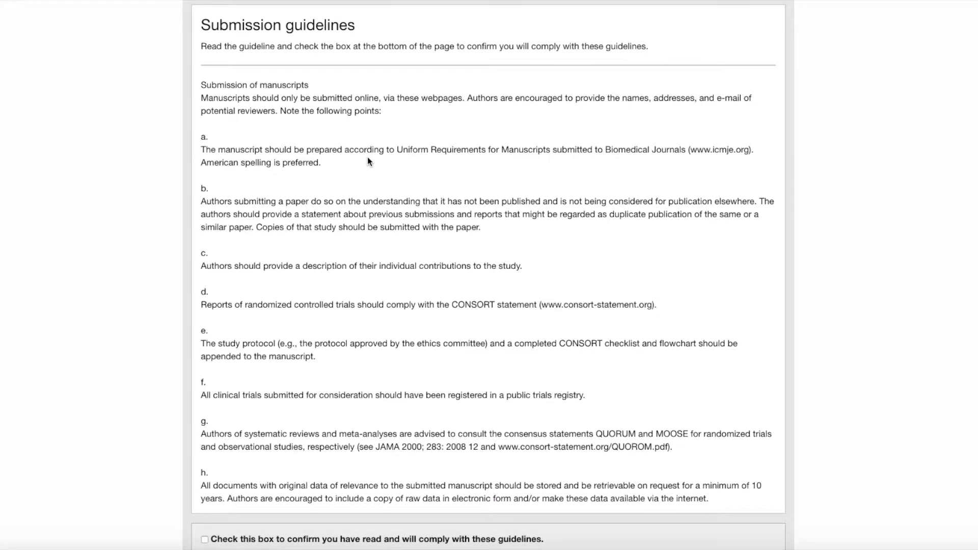
pyautogui.scroll(-2, 368, 158)
pyautogui.scroll(-2, 368, 157)
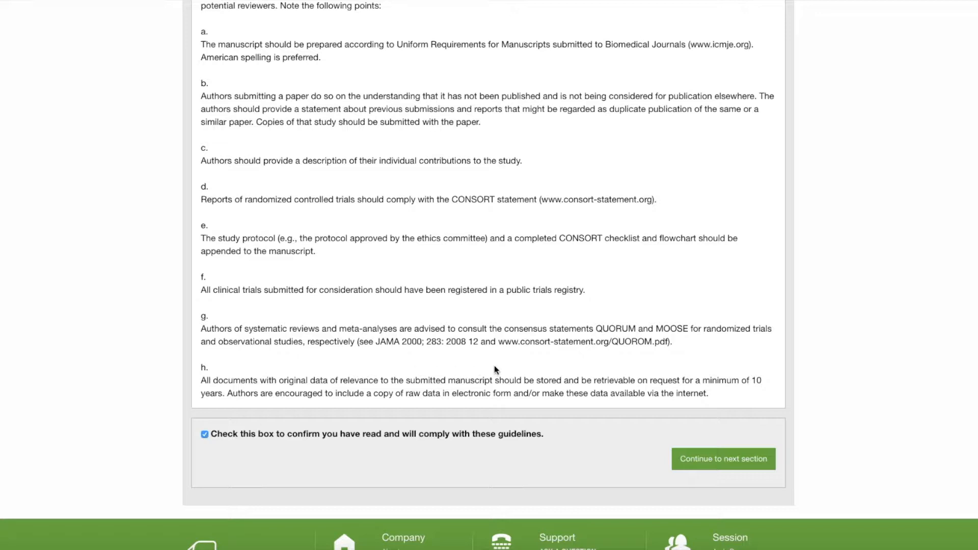
pyautogui.click(724, 462)
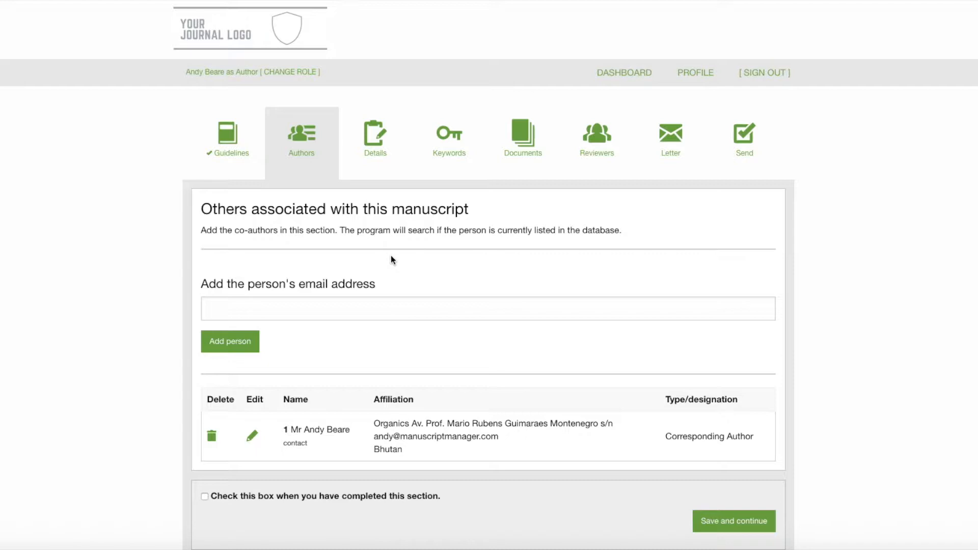
# Enter the co-author's e-mail address from the suggestions and add the person
pyautogui.click(350, 310)
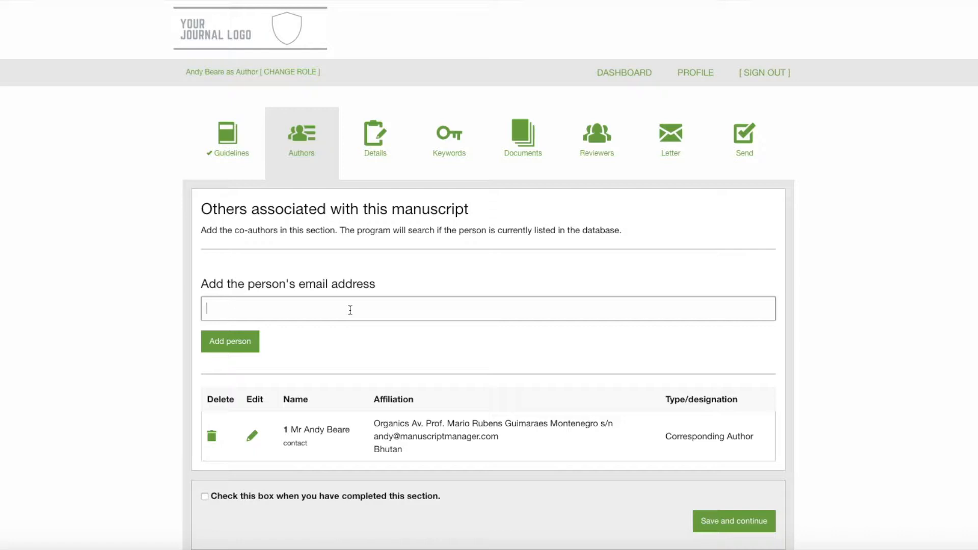
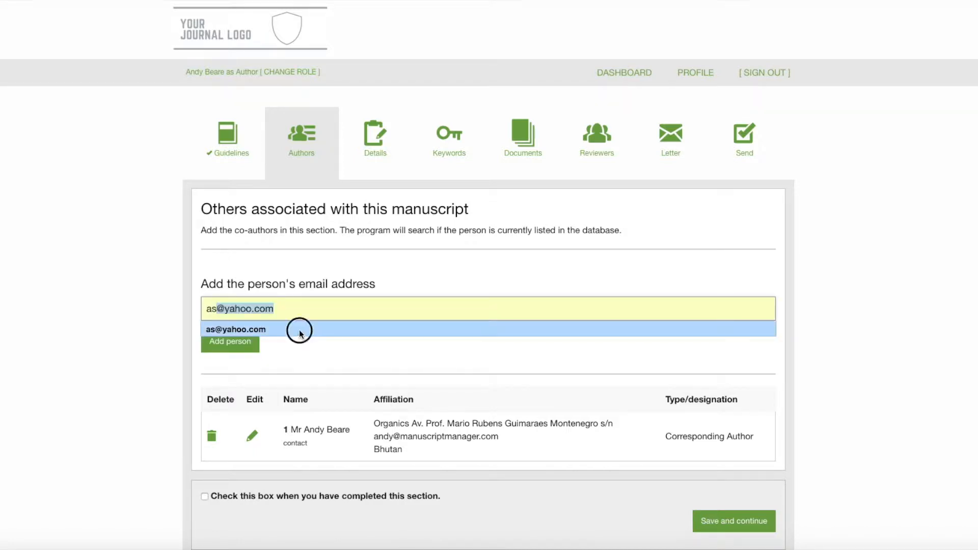
pyautogui.click(299, 330)
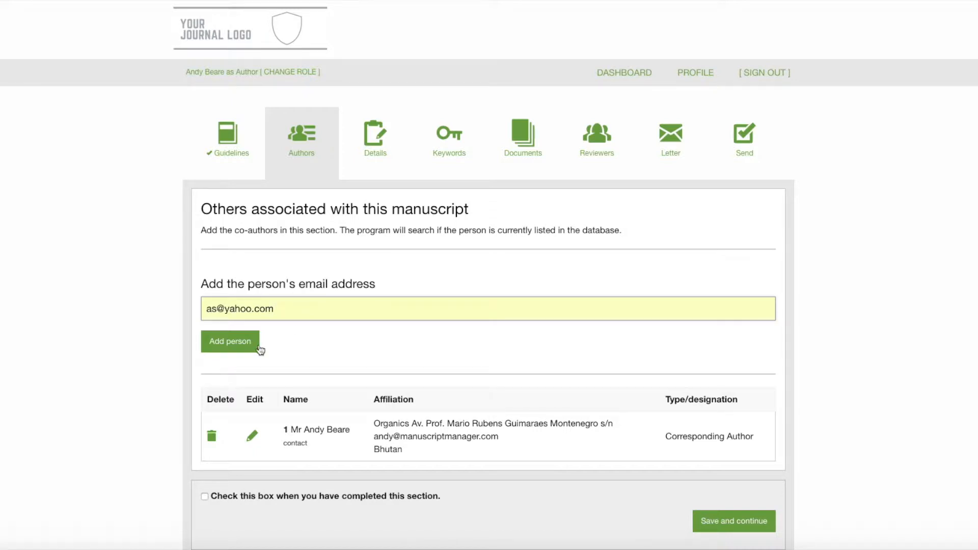
pyautogui.click(238, 347)
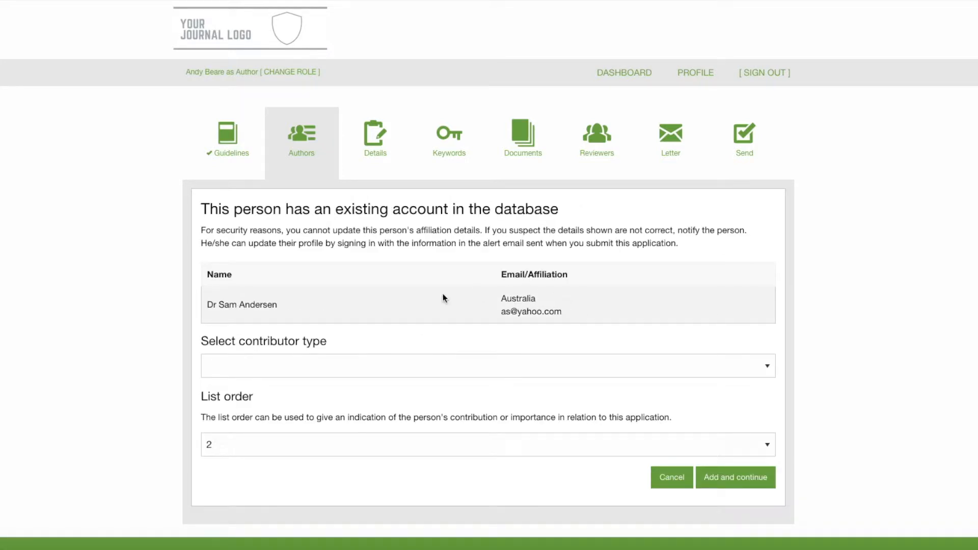
# Set the contributor type to Co-author and add the person to the manuscript
pyautogui.click(212, 369)
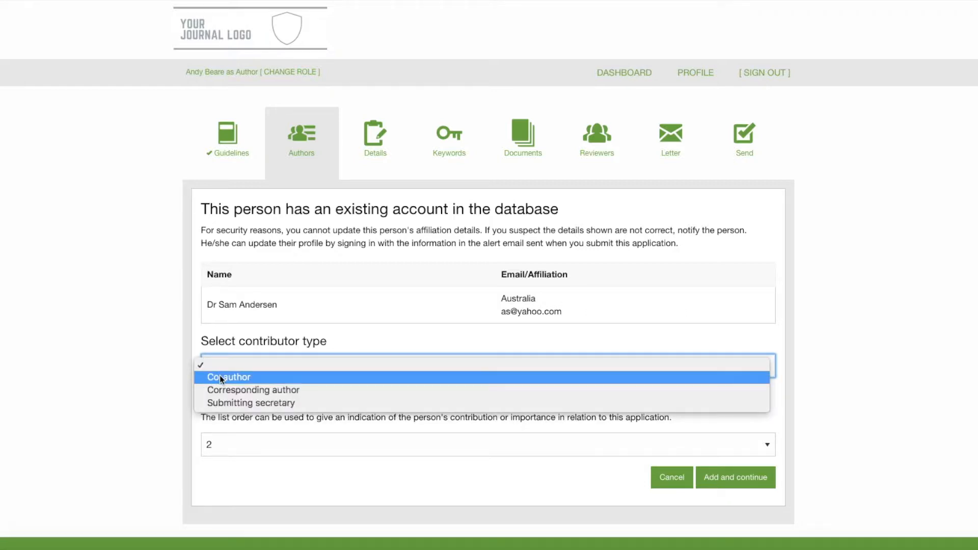
pyautogui.click(219, 374)
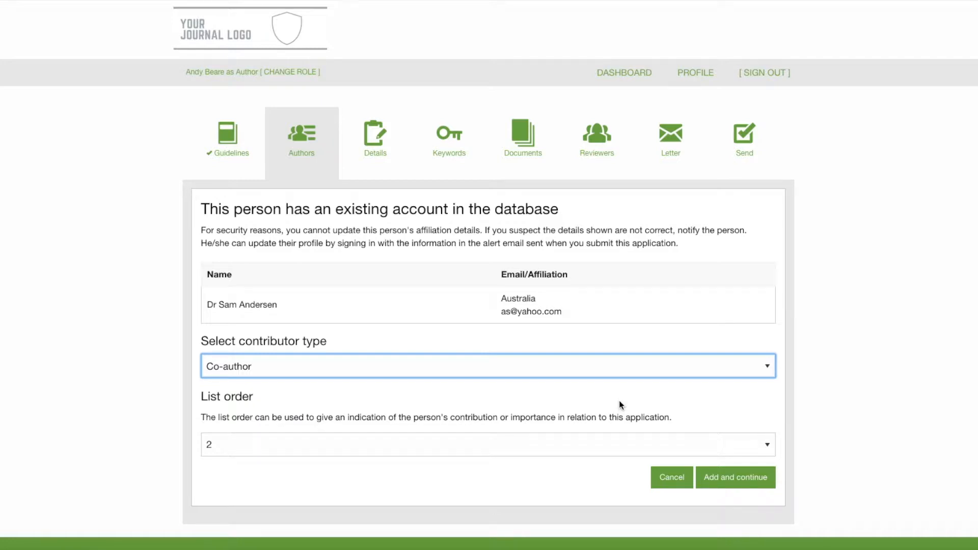
pyautogui.click(734, 481)
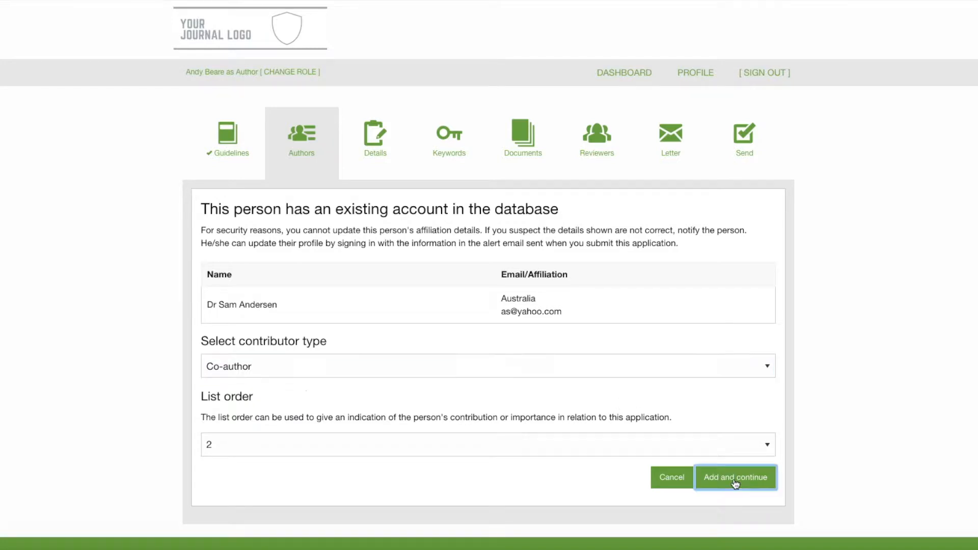
# Mark the Authors section as completed and save it
pyautogui.scroll(-5, 723, 453)
pyautogui.scroll(4, 425, 212)
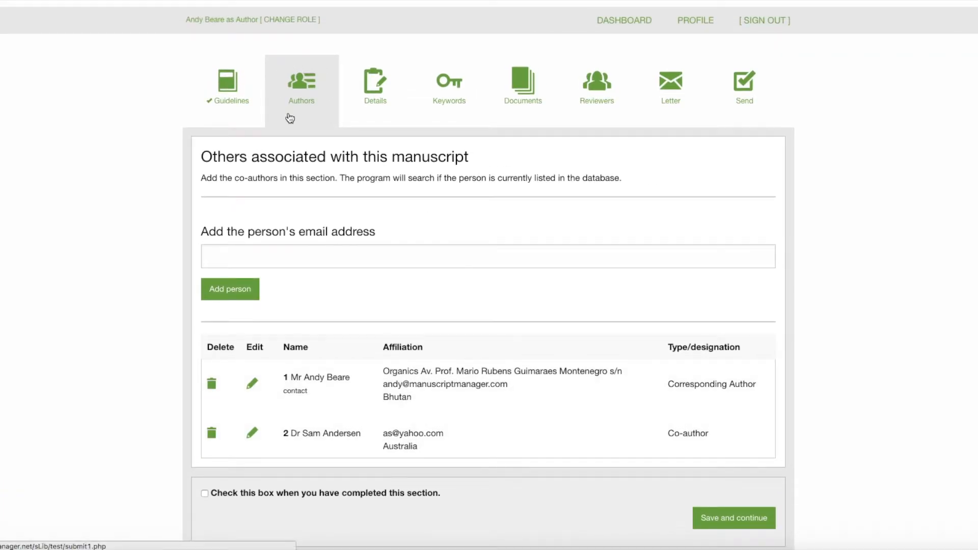
pyautogui.scroll(-1, 600, 224)
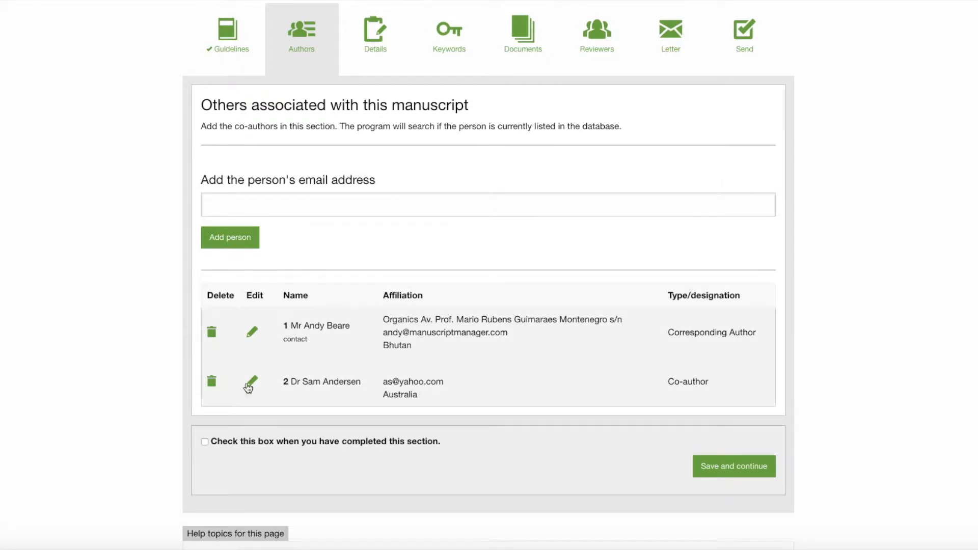
pyautogui.click(204, 442)
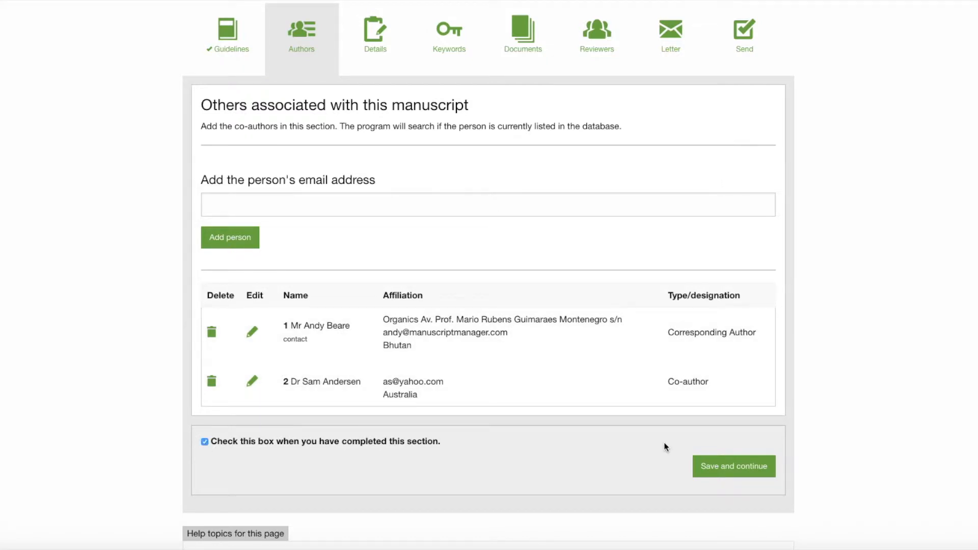
pyautogui.click(718, 471)
pyautogui.click(720, 468)
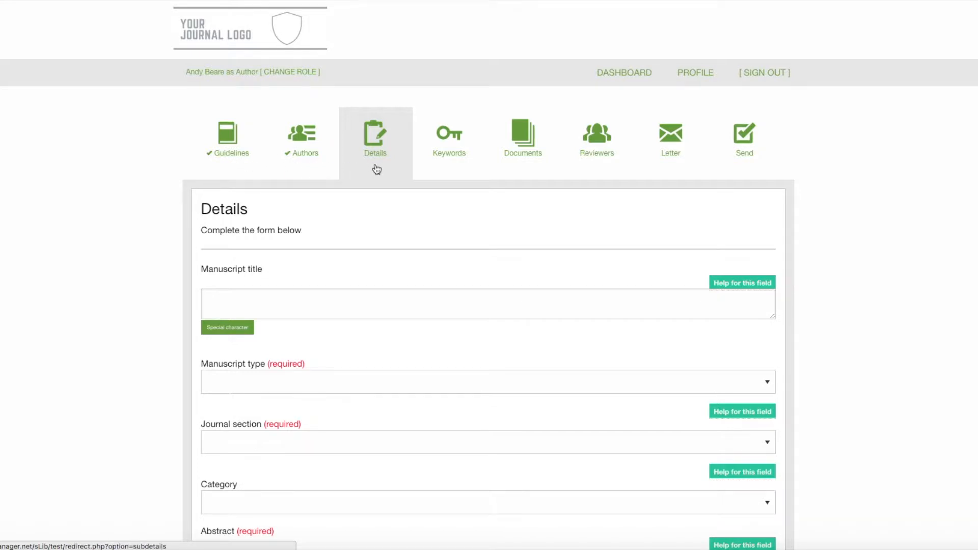
pyautogui.scroll(-5, 376, 169)
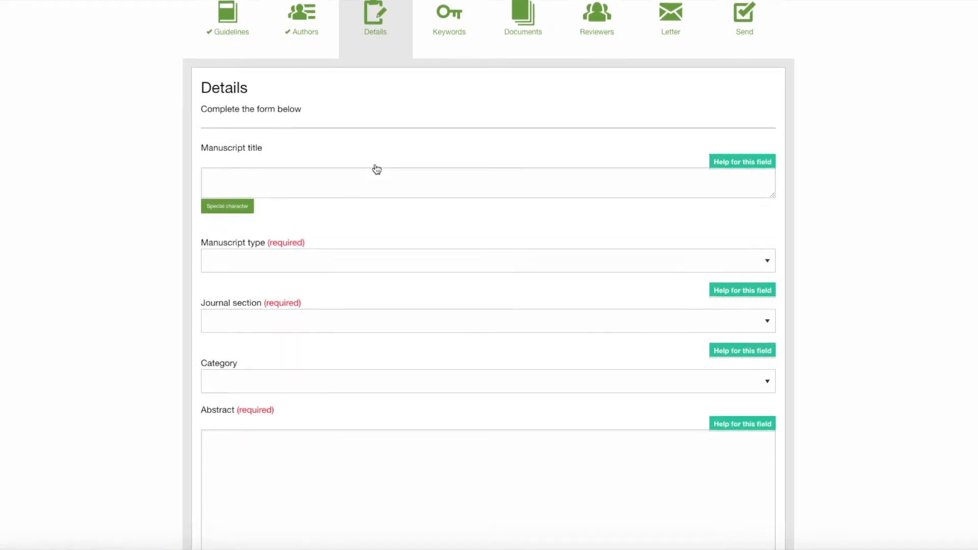
# Enter the manuscript title "Test Manuscript"
pyautogui.click(287, 187)
pyautogui.write('Test manu')
pyautogui.press('BackSpace')
pyautogui.press('BackSpace')
pyautogui.press('BackSpace')
pyautogui.press('BackSpace')
pyautogui.write('Manu')
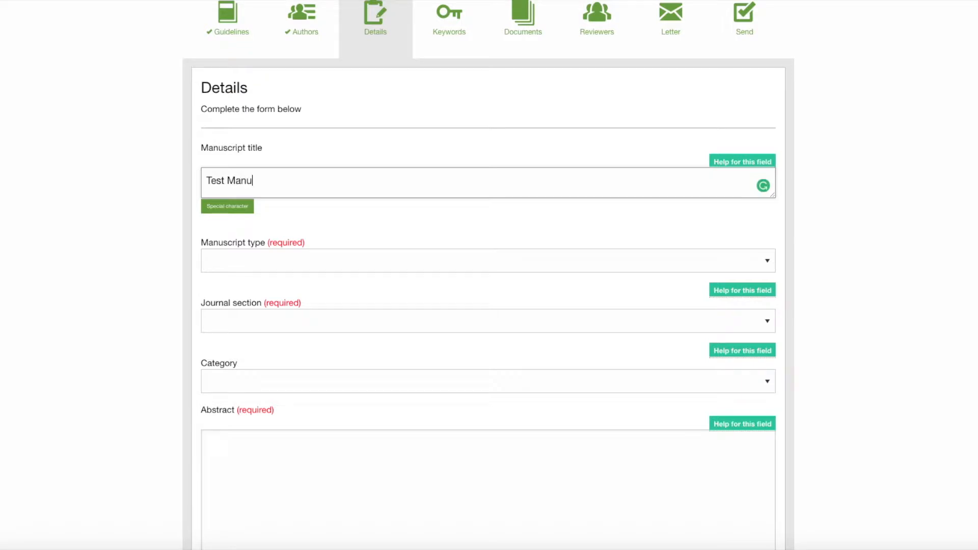
pyautogui.write('script')
# Set the manuscript type to Original Article and the journal section to Clinical
pyautogui.click(286, 263)
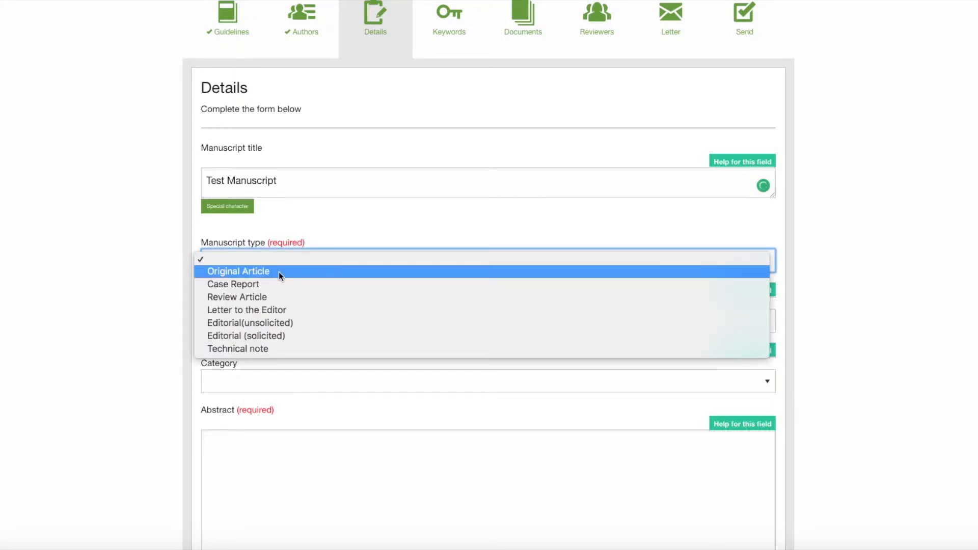
pyautogui.click(279, 271)
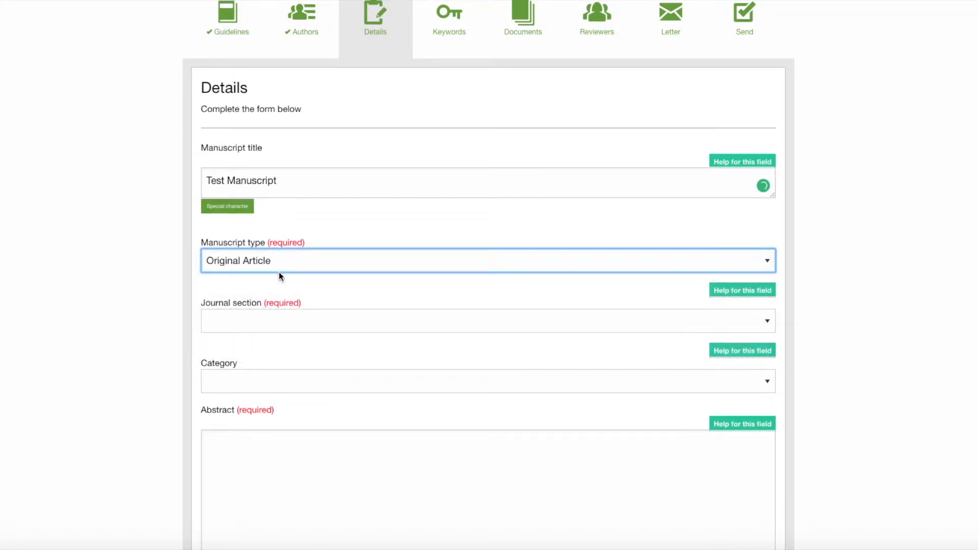
pyautogui.click(276, 325)
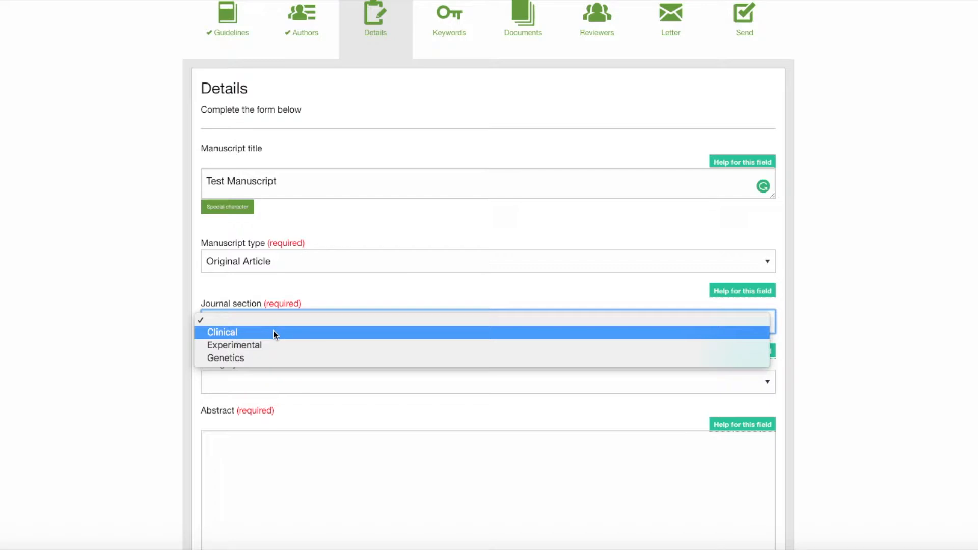
pyautogui.click(273, 334)
# Set the category to Insects and check the help tips for the category and journal section fields
pyautogui.scroll(-1, 265, 351)
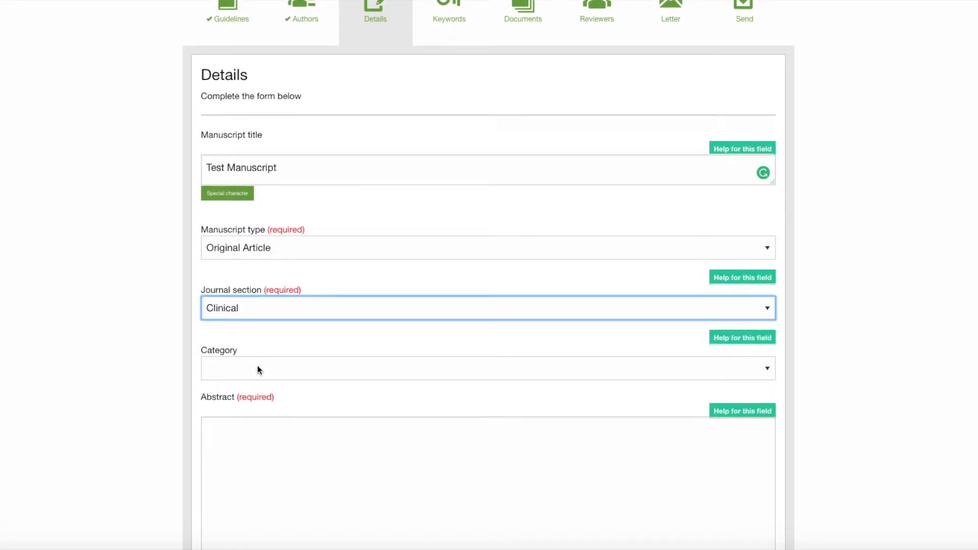
pyautogui.click(258, 367)
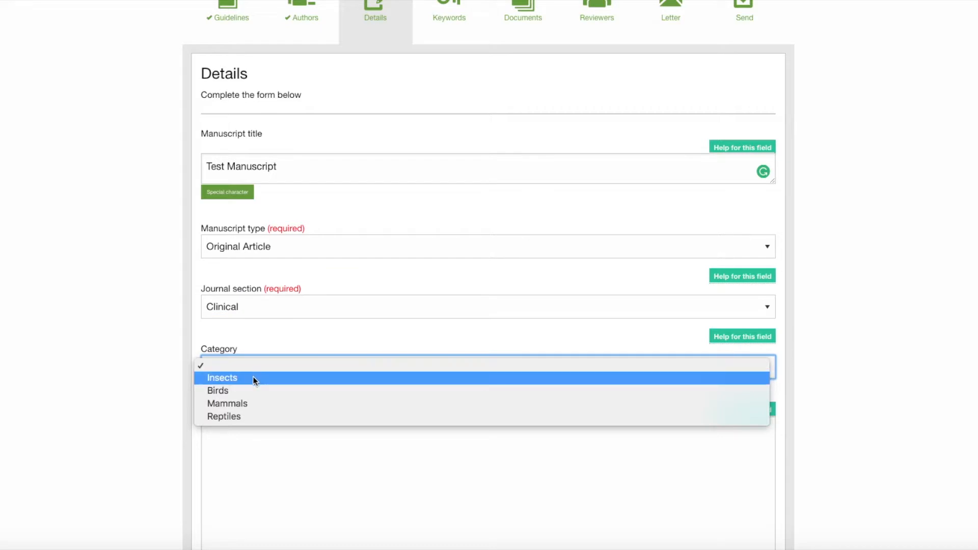
pyautogui.click(252, 377)
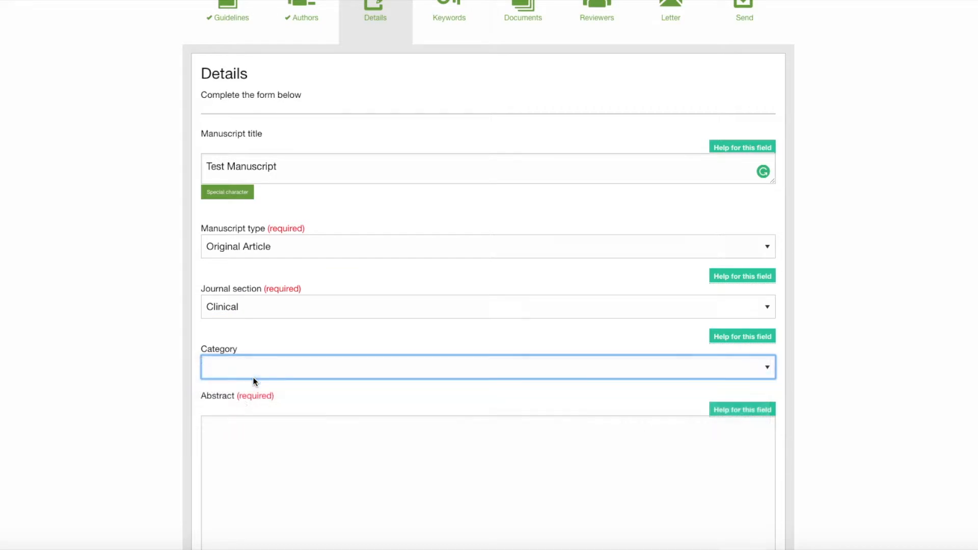
pyautogui.scroll(1, 251, 314)
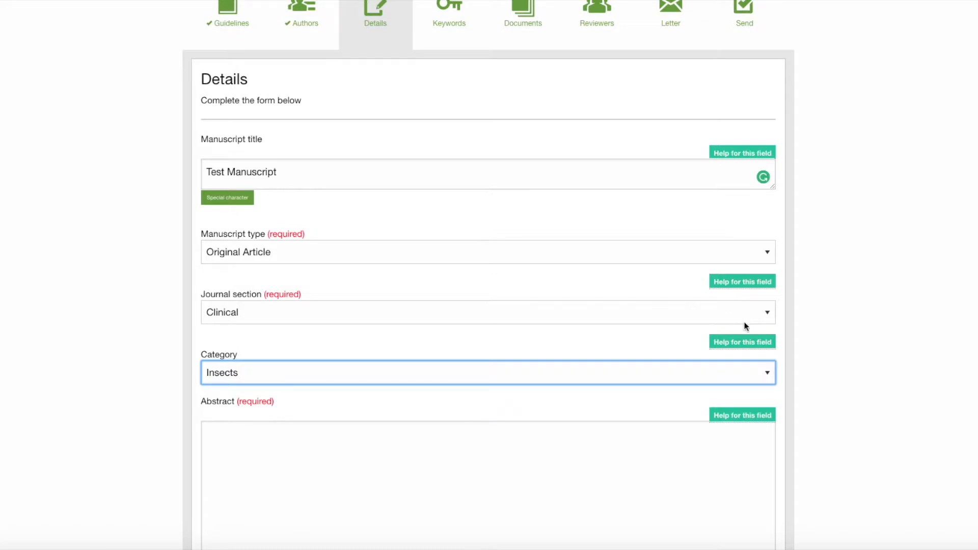
pyautogui.moveTo(738, 342)
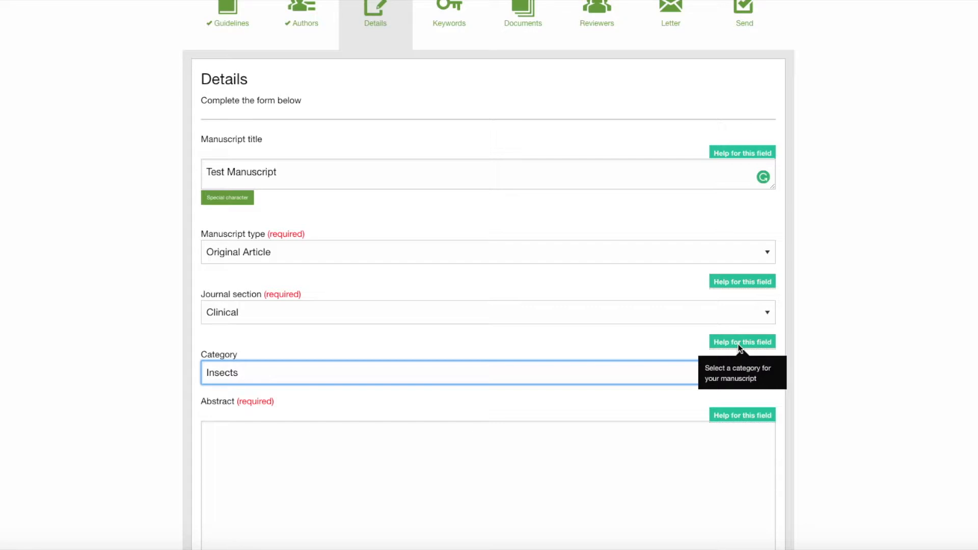
pyautogui.moveTo(748, 282)
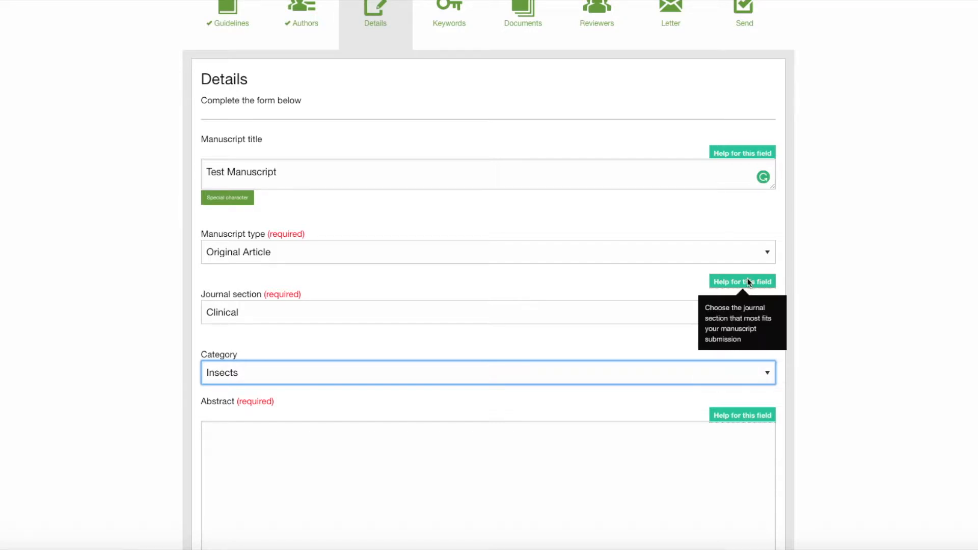
# Enter placeholder abstract text "kfhlahflkahglkhfa" and save the details to continue to the next section
pyautogui.scroll(-3, 441, 465)
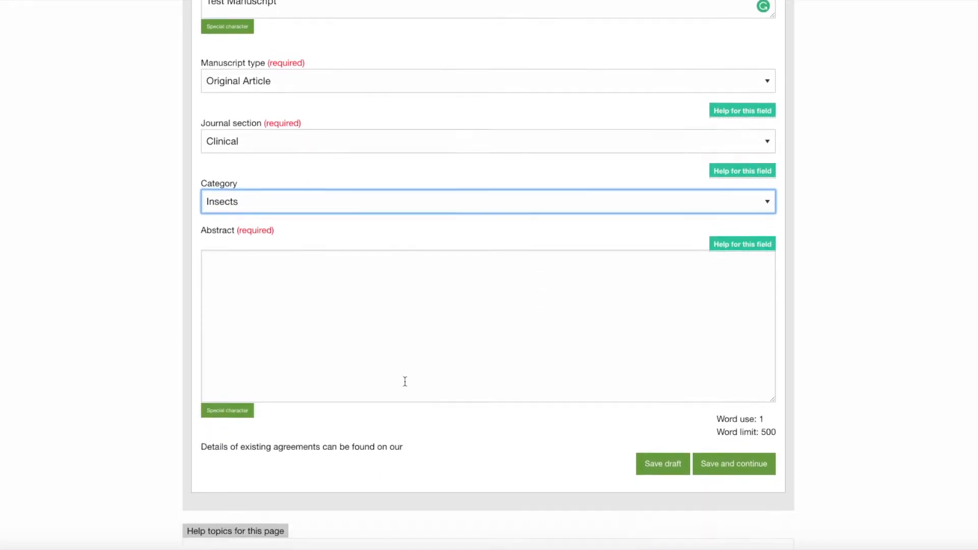
pyautogui.click(319, 286)
pyautogui.write('kfhlahflkahglkhfa')
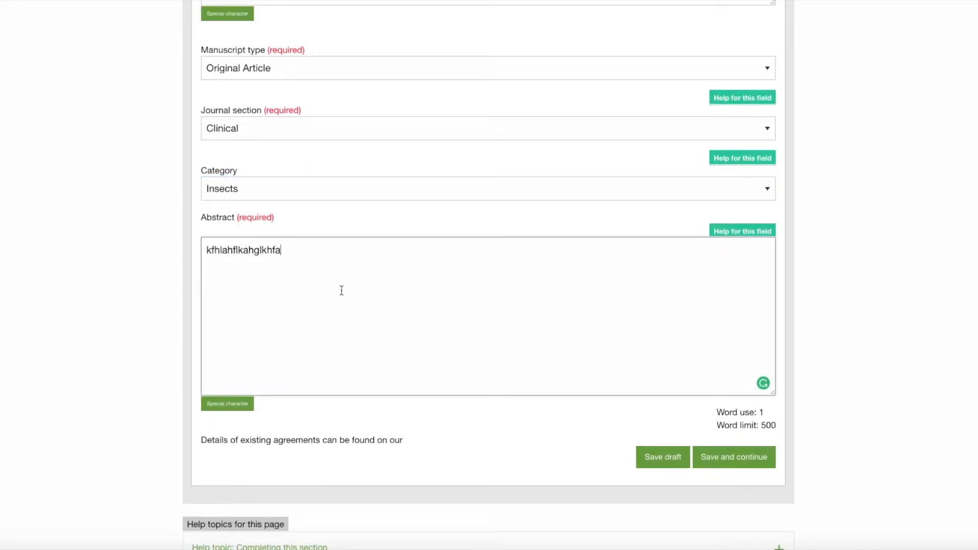
pyautogui.scroll(-1, 341, 290)
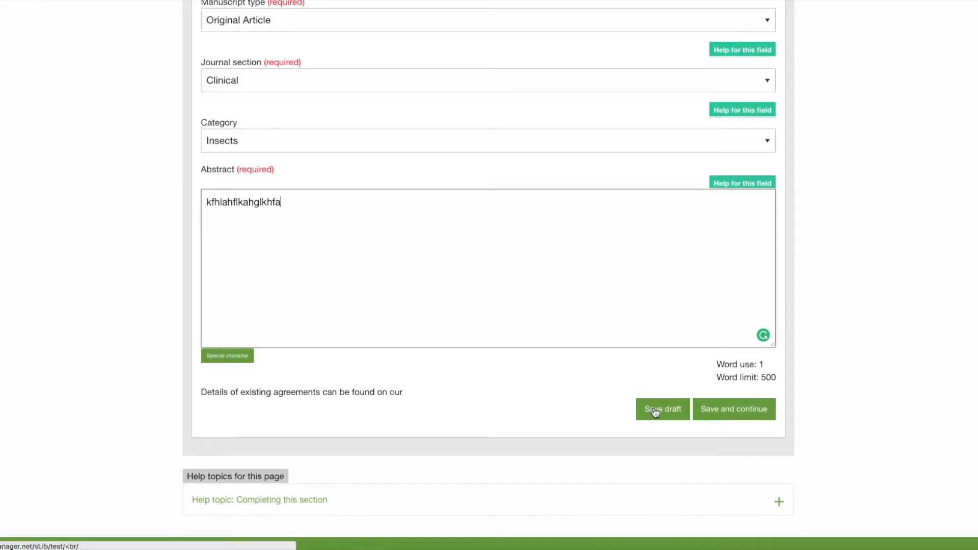
pyautogui.scroll(5, 598, 321)
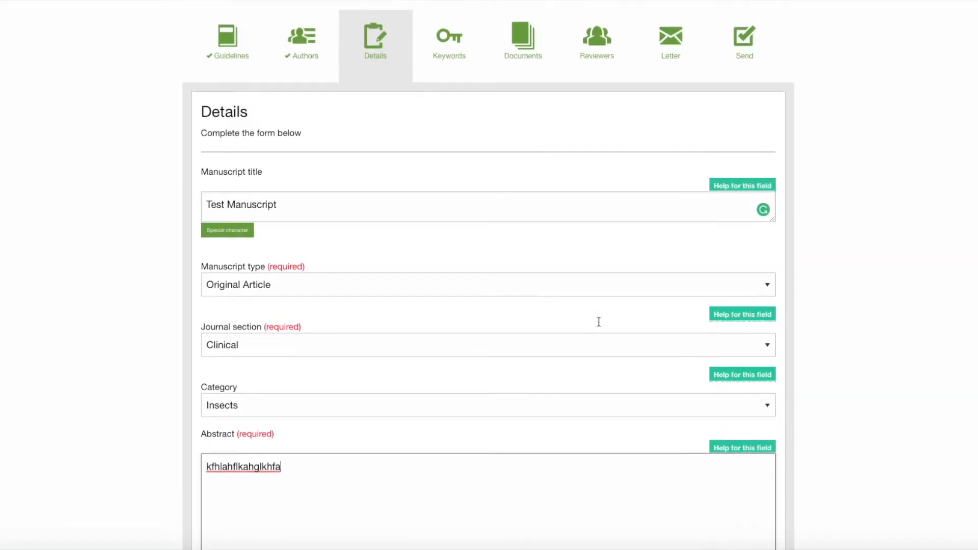
pyautogui.scroll(-4, 476, 305)
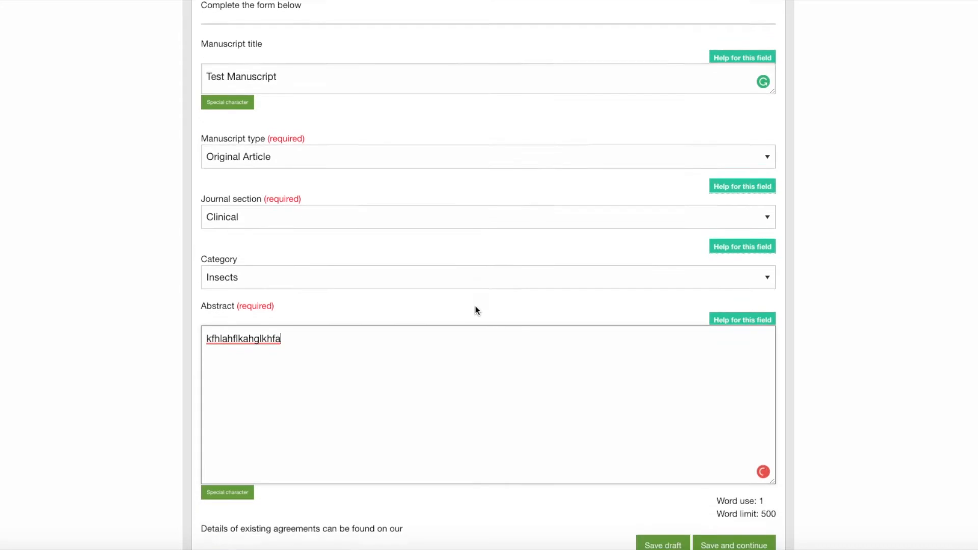
pyautogui.scroll(-1, 475, 306)
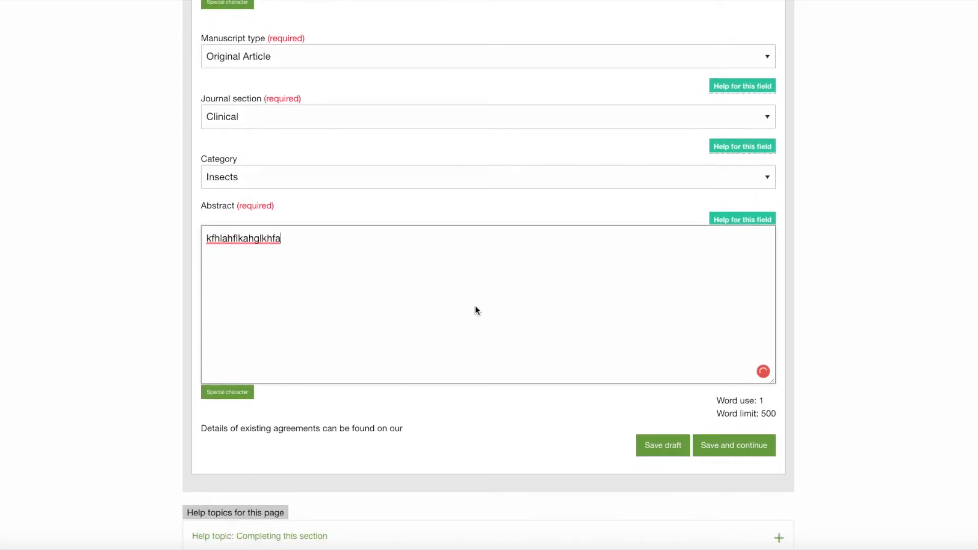
pyautogui.click(733, 448)
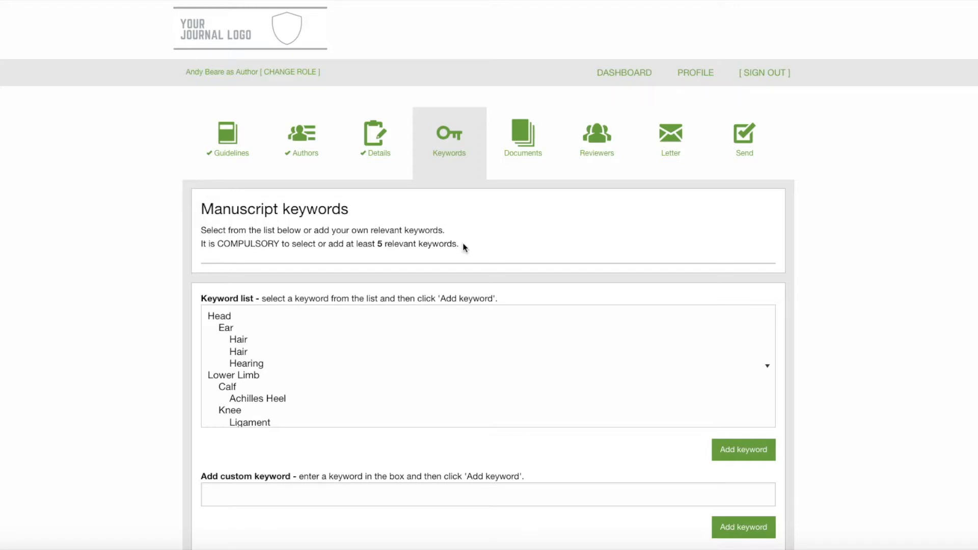
# Add the keywords Head and Scapula bone from the keyword list
pyautogui.click(221, 317)
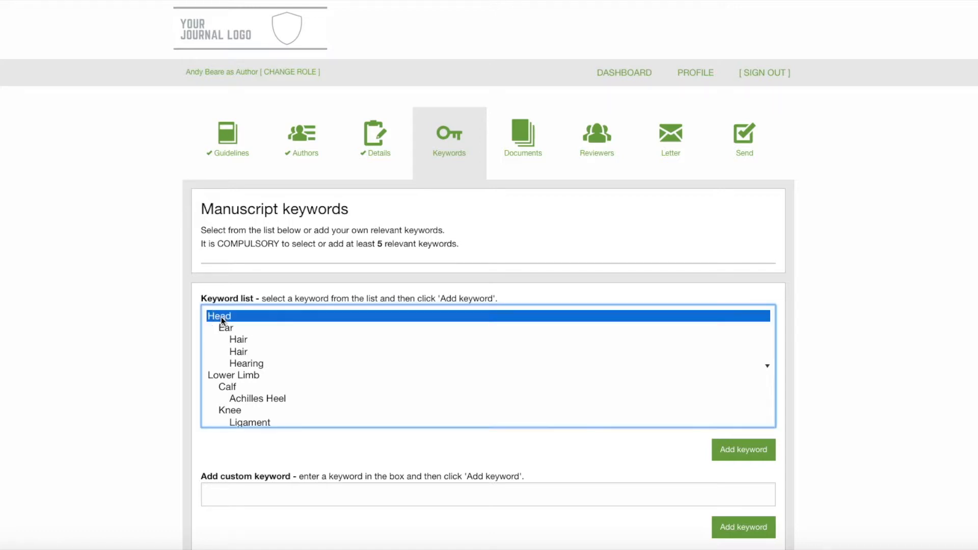
pyautogui.click(753, 452)
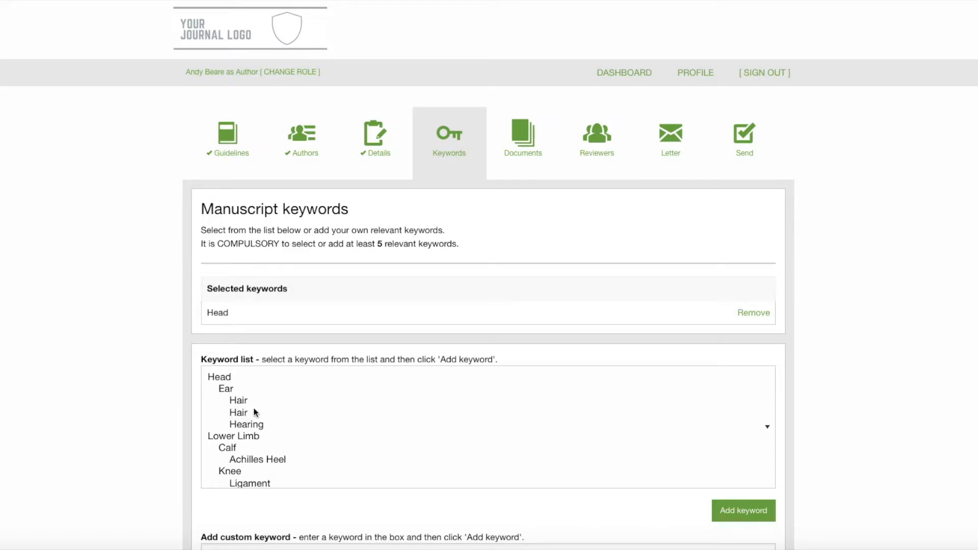
pyautogui.scroll(-2, 242, 438)
pyautogui.scroll(-5, 242, 438)
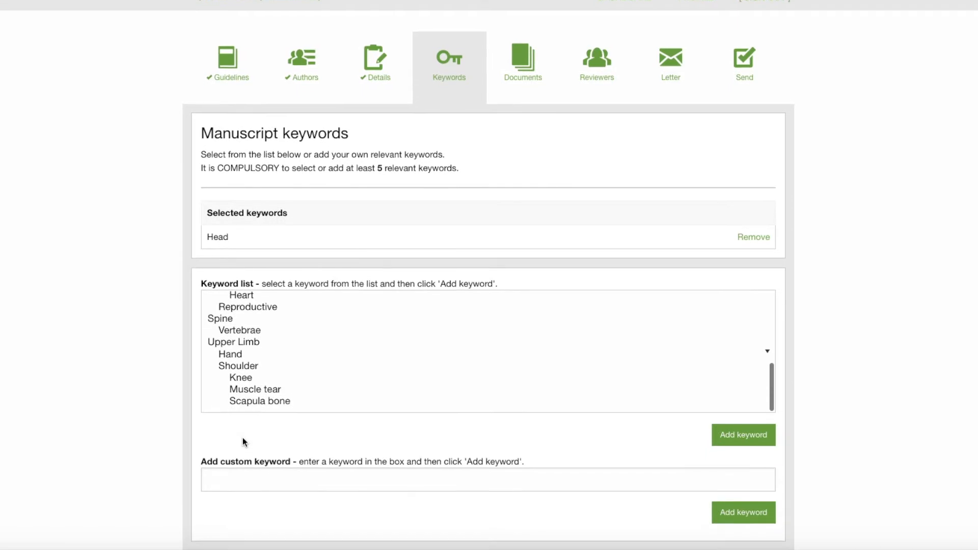
pyautogui.click(255, 391)
pyautogui.click(743, 425)
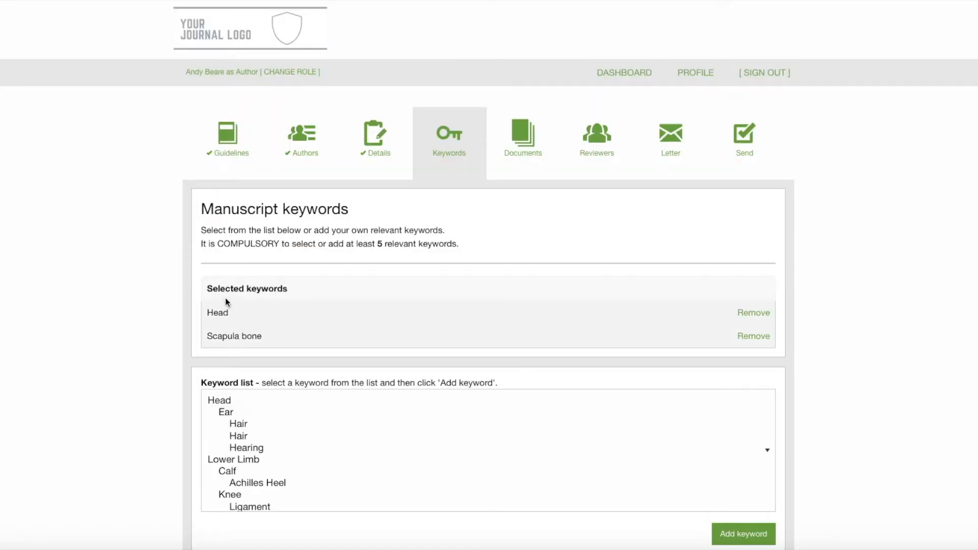
# Add the keywords Calf and Hearing from the keyword list
pyautogui.click(224, 477)
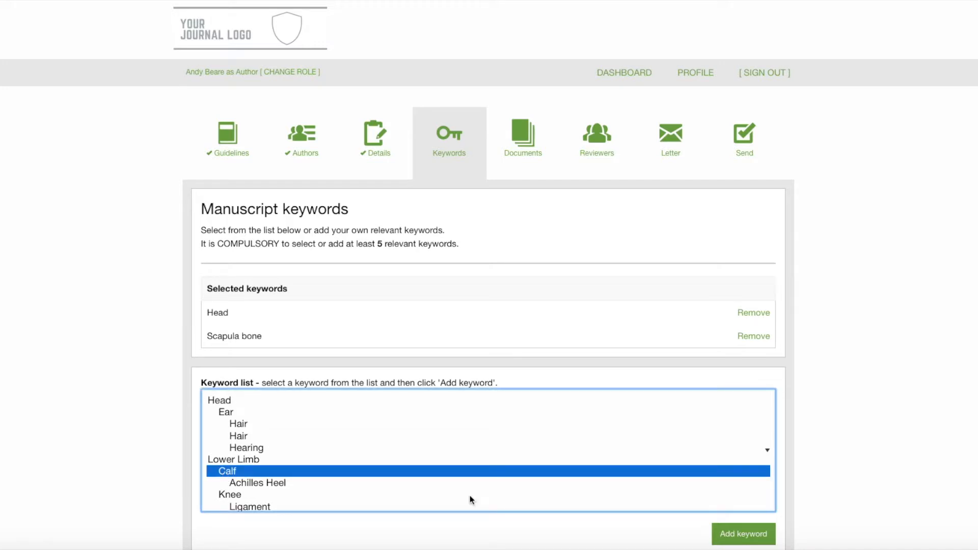
pyautogui.click(769, 535)
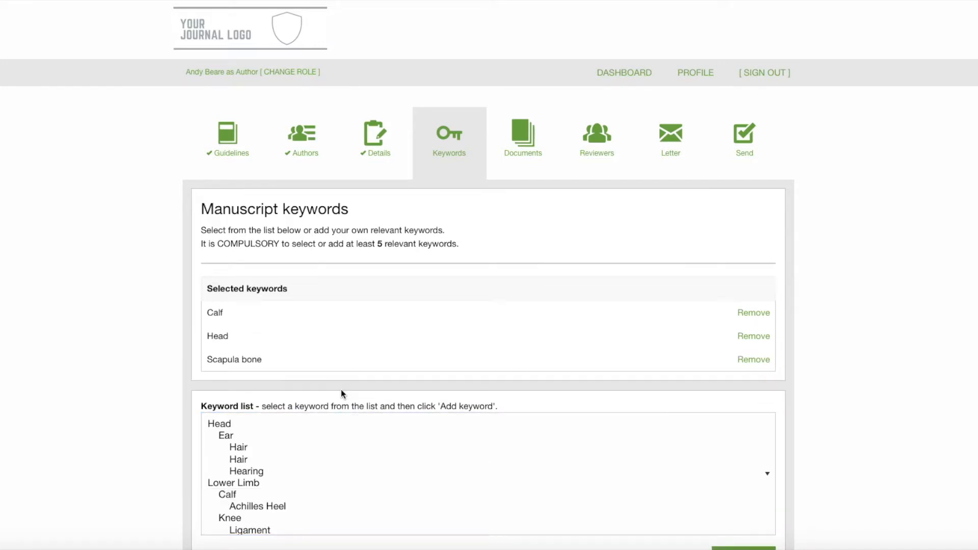
pyautogui.click(240, 471)
pyautogui.scroll(-3, 835, 427)
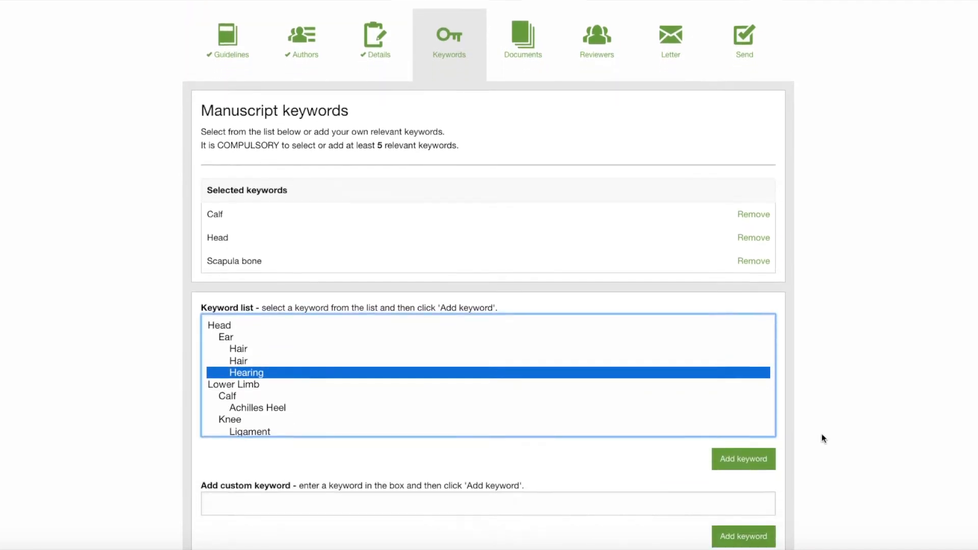
pyautogui.click(755, 447)
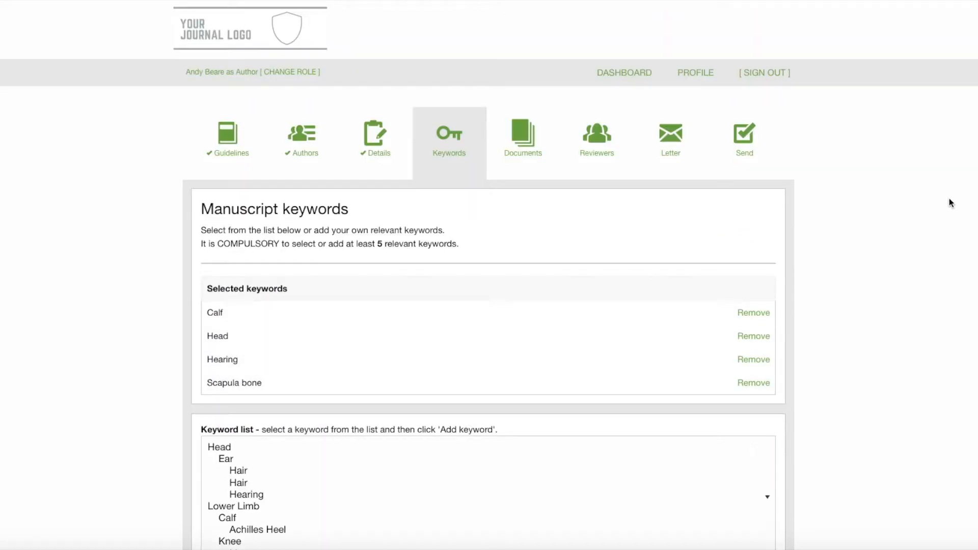
# Add the custom keyword brain
pyautogui.scroll(-4, 943, 193)
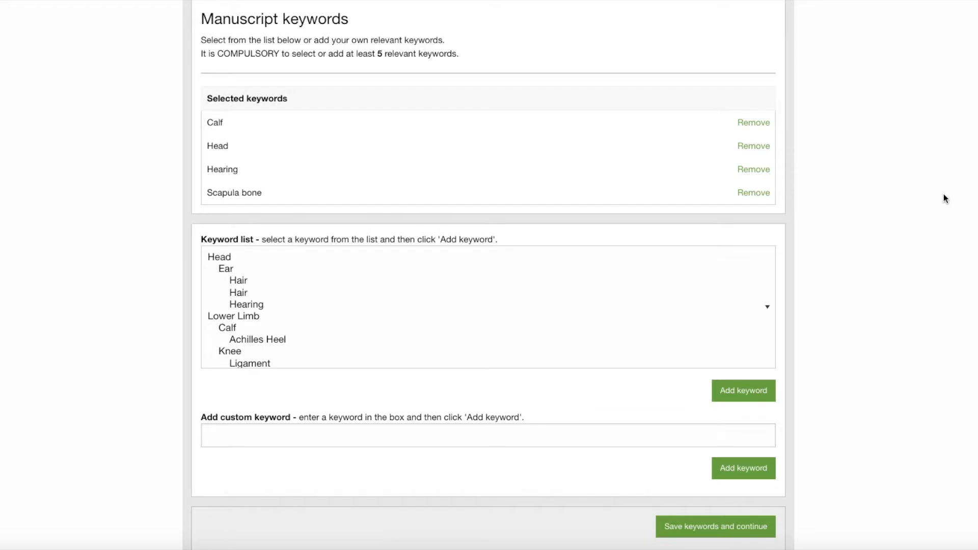
pyautogui.click(470, 436)
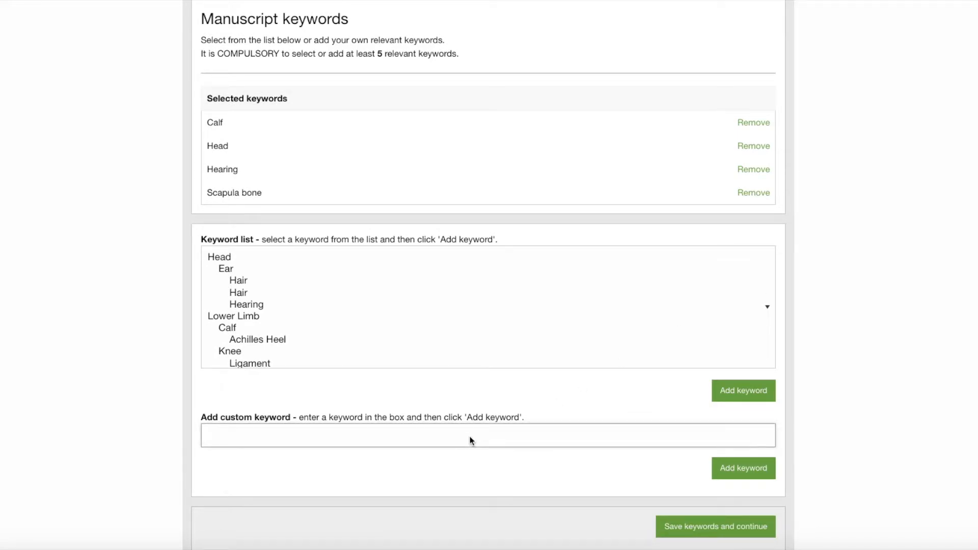
pyautogui.write('brain')
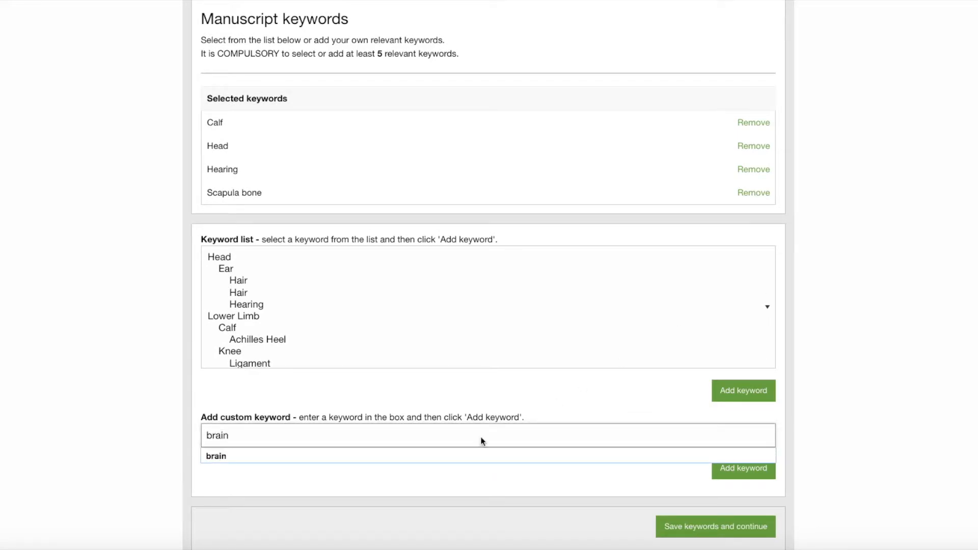
pyautogui.click(764, 471)
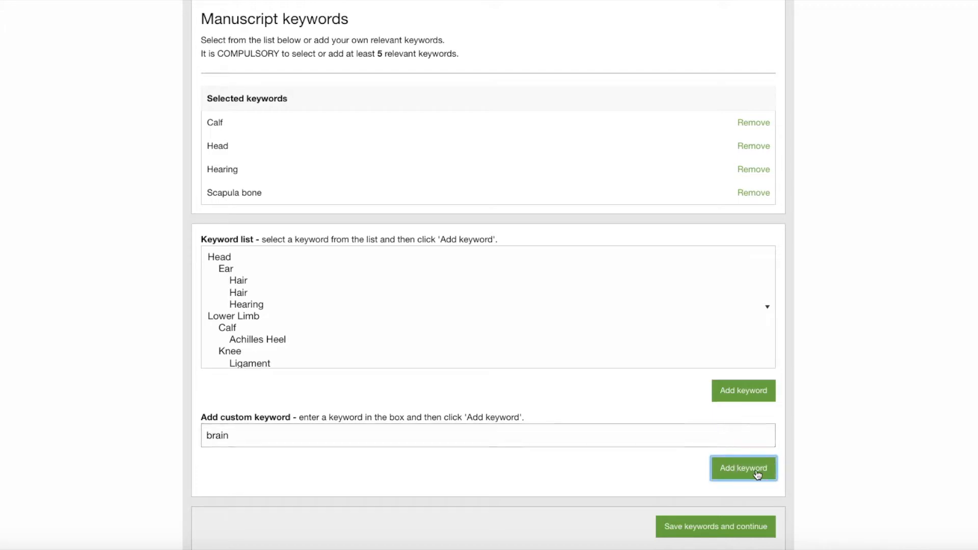
# Save the keywords and continue to the documents section
pyautogui.scroll(-1, 381, 346)
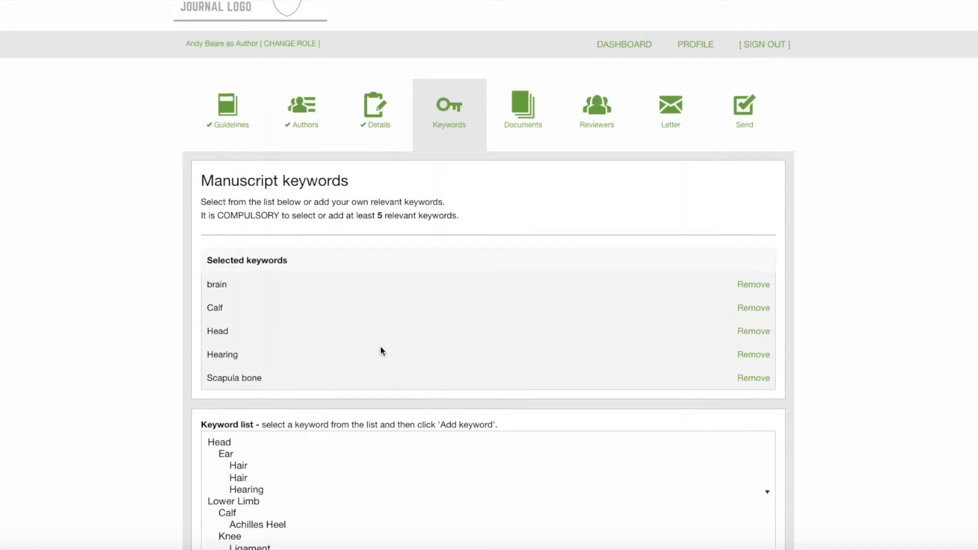
pyautogui.scroll(-3, 454, 355)
pyautogui.scroll(-5, 496, 343)
pyautogui.scroll(-5, 884, 339)
pyautogui.scroll(-2, 920, 328)
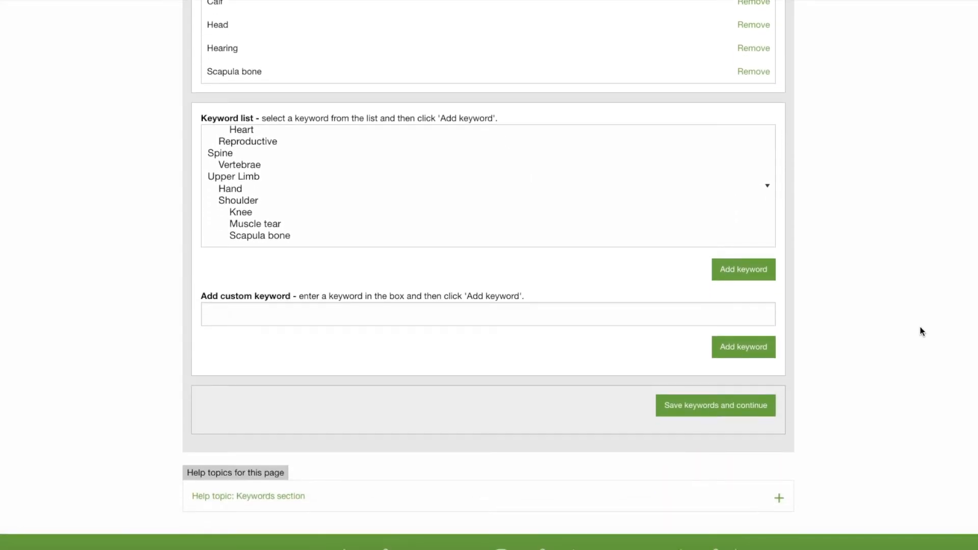
pyautogui.click(702, 404)
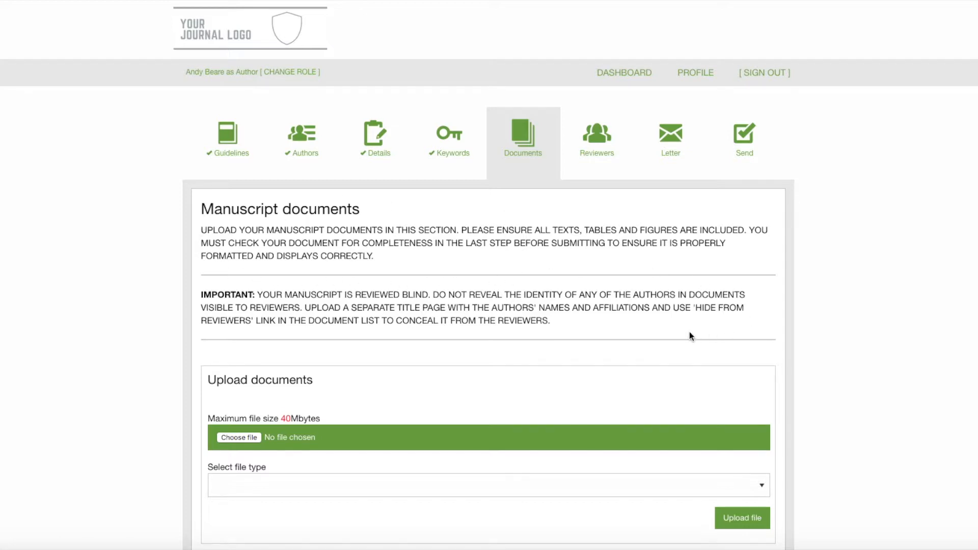
# Choose the file 1. TEST Author Manuscript .docx from the Manuscript Manager folder for upload
pyautogui.scroll(-3, 689, 336)
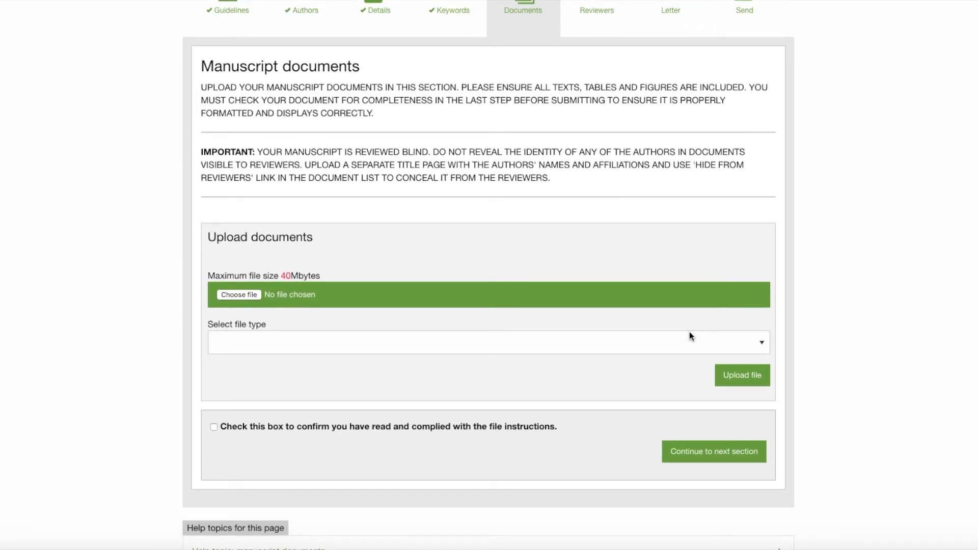
pyautogui.click(245, 296)
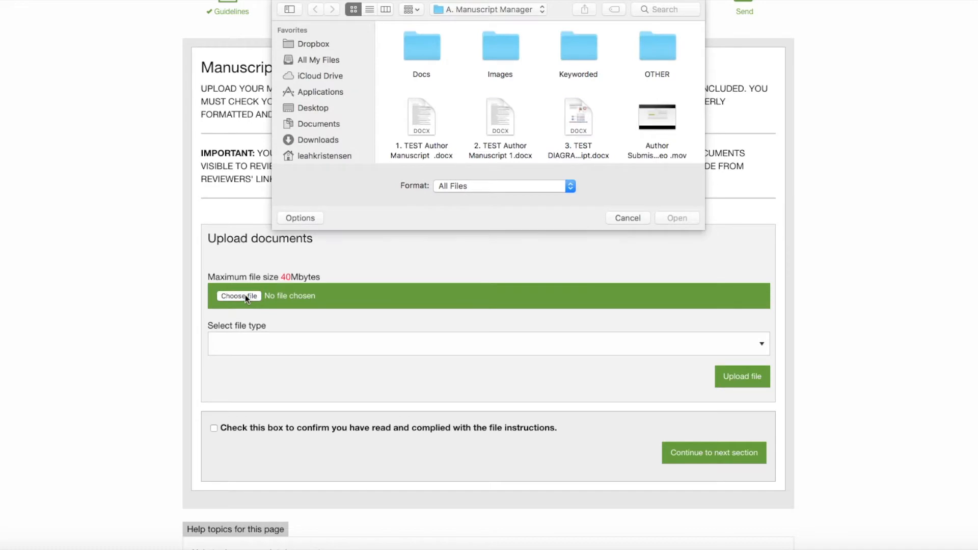
pyautogui.click(416, 110)
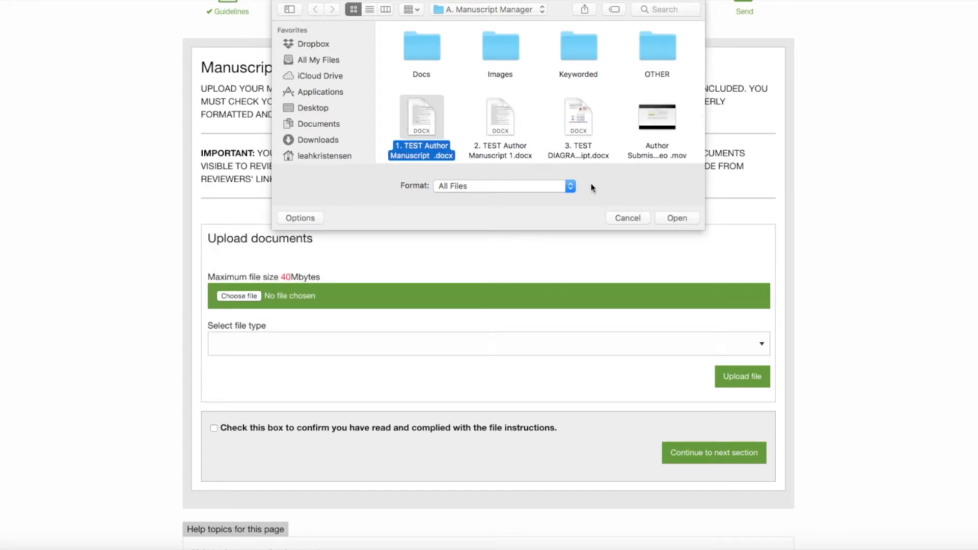
pyautogui.click(677, 218)
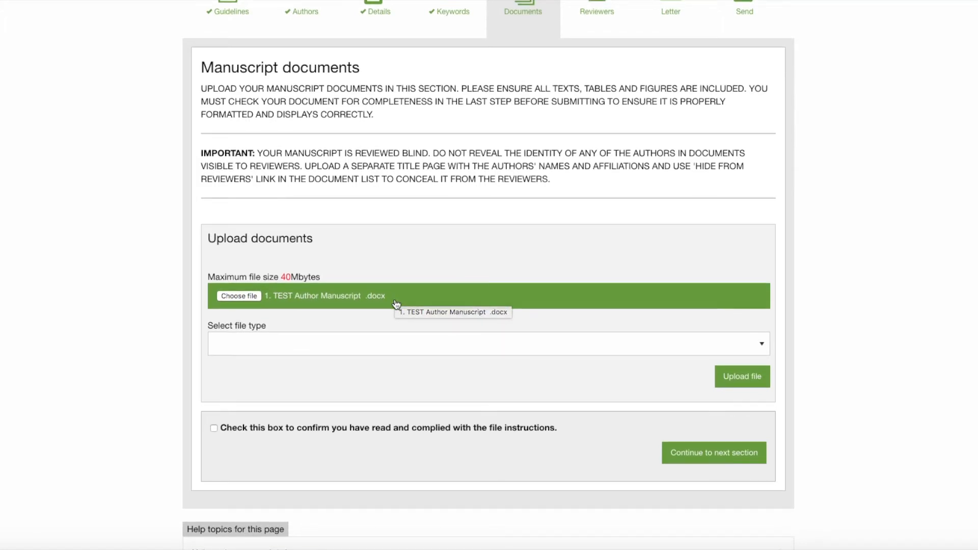
# Set the file type to Manuscript and upload the chosen file
pyautogui.scroll(-1, 733, 335)
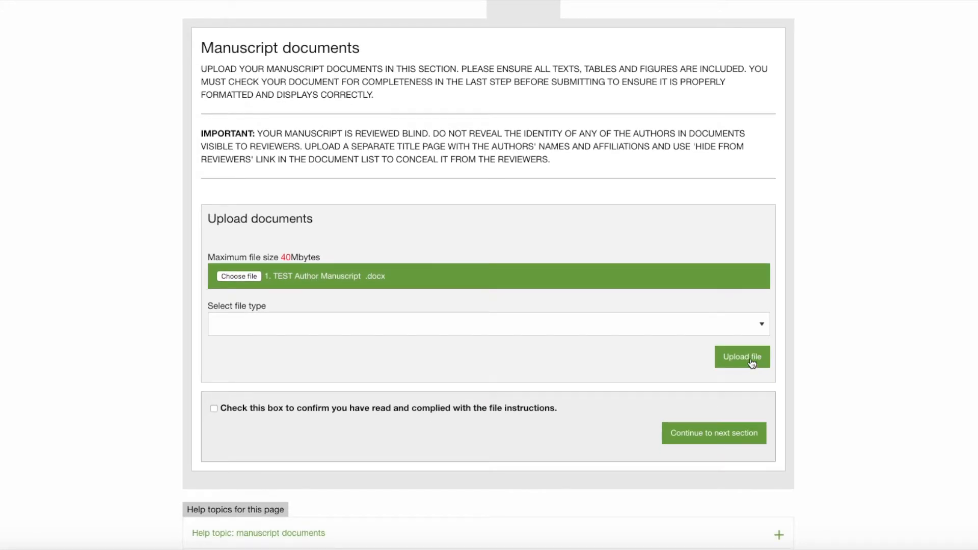
pyautogui.scroll(1, 740, 361)
pyautogui.click(741, 360)
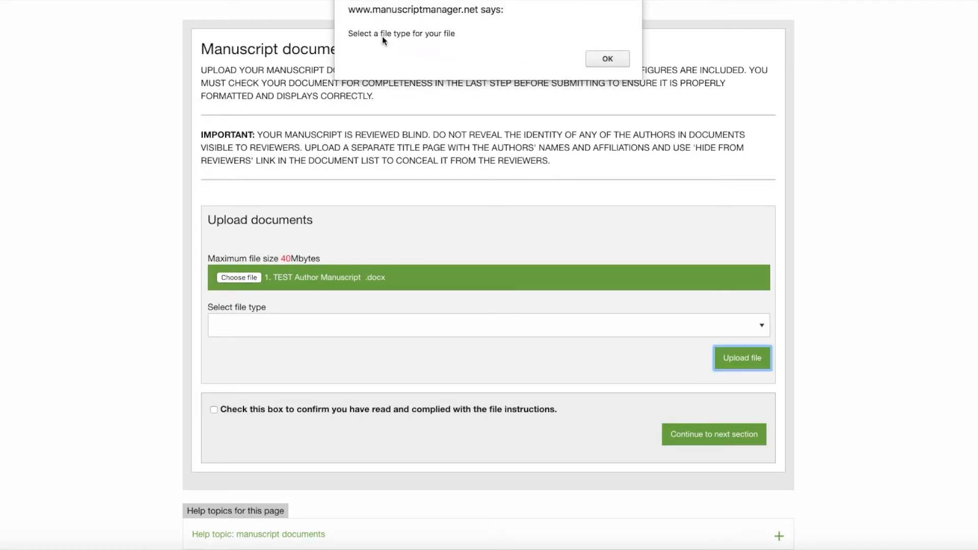
pyautogui.click(606, 59)
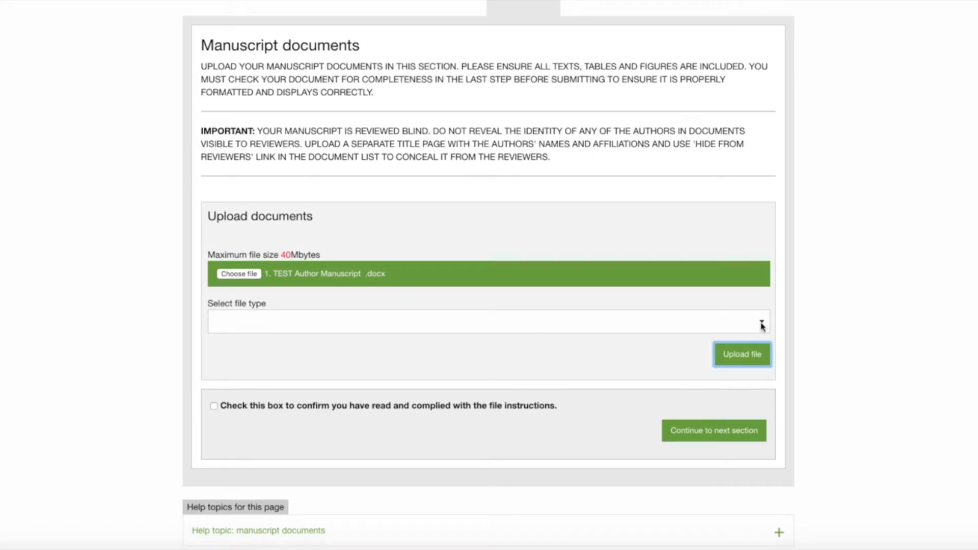
pyautogui.click(762, 326)
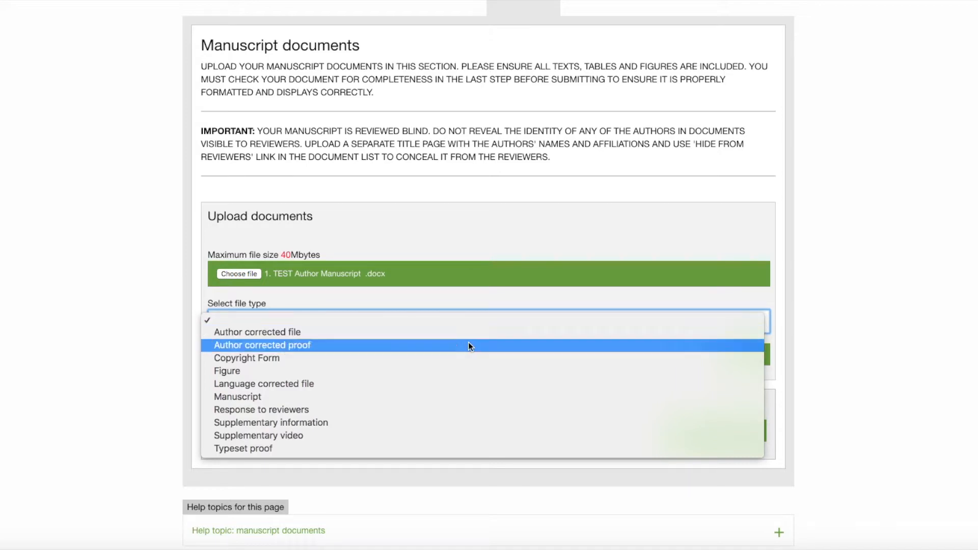
pyautogui.click(261, 398)
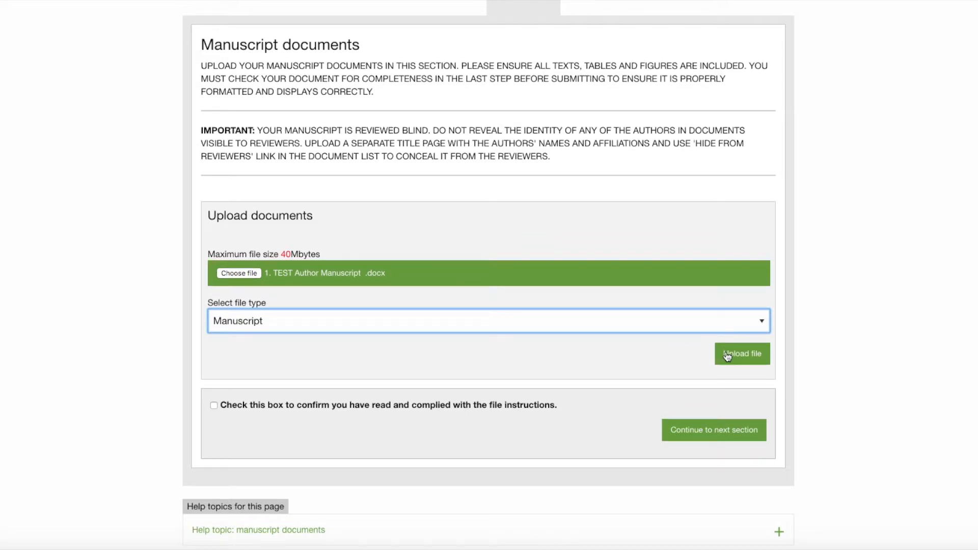
pyautogui.click(730, 356)
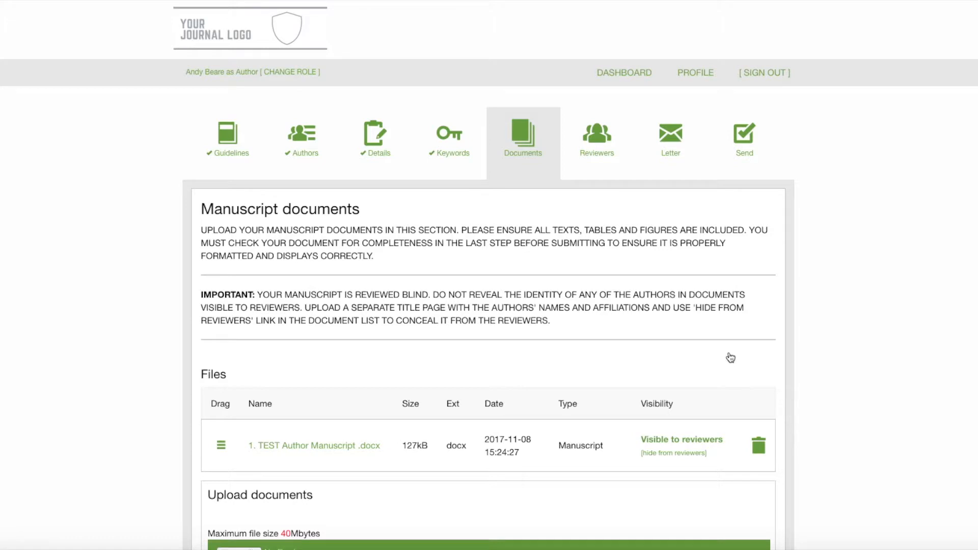
# Upload 3. TEST DIAGRAMS& TABLES Author Manuscript.docx with the file type Figure
pyautogui.scroll(-3, 905, 168)
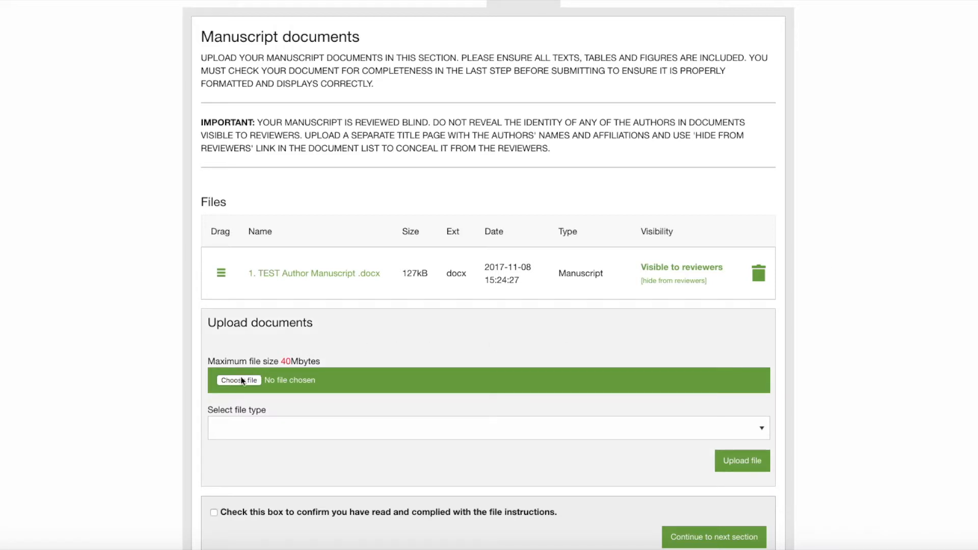
pyautogui.click(239, 380)
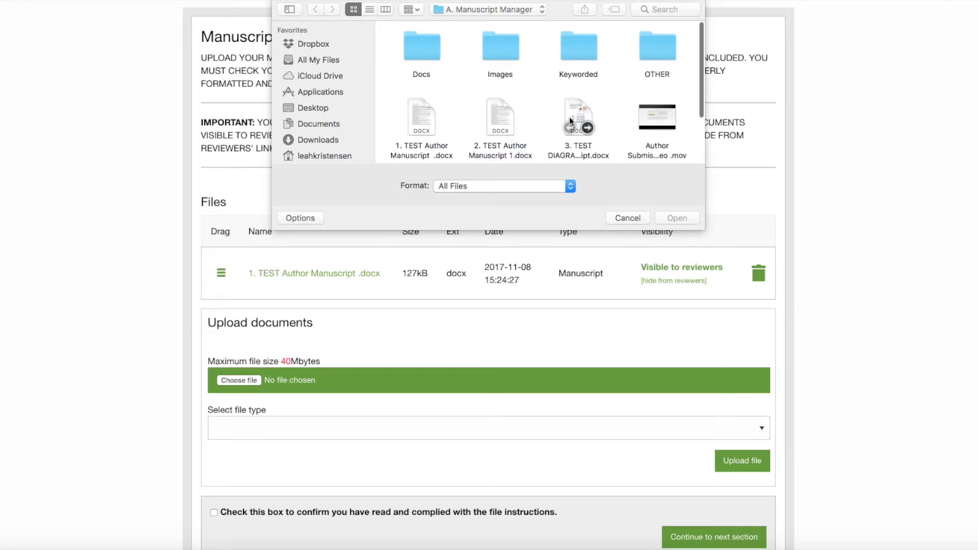
pyautogui.doubleClick(577, 114)
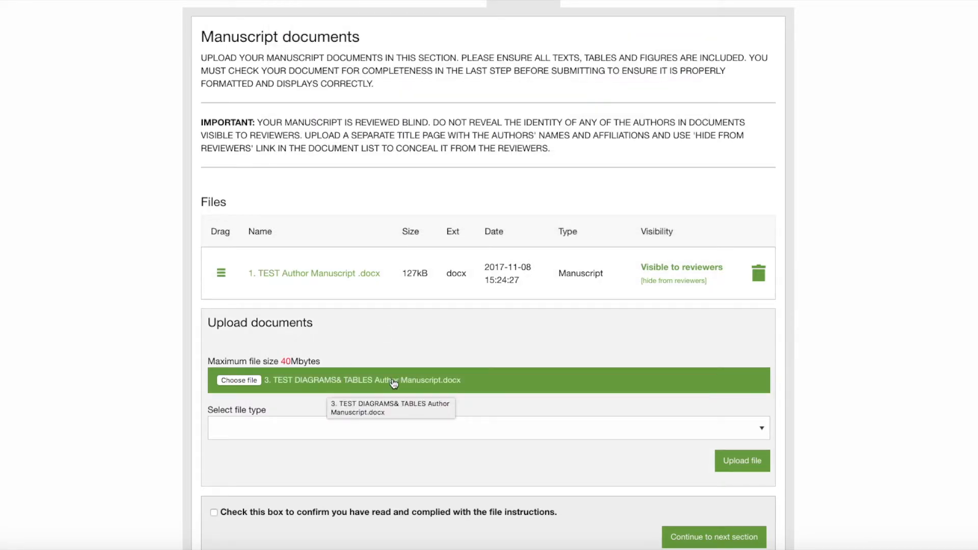
pyautogui.click(762, 431)
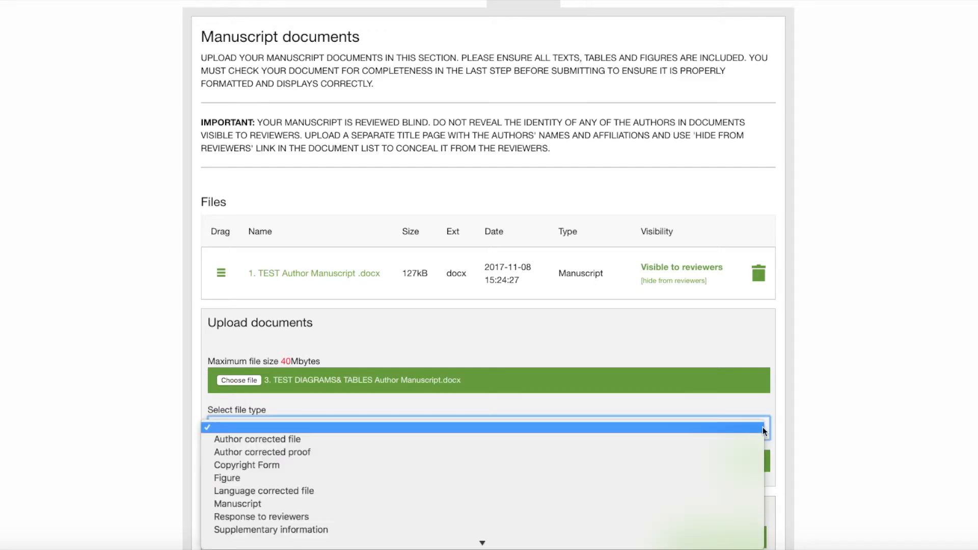
pyautogui.click(654, 480)
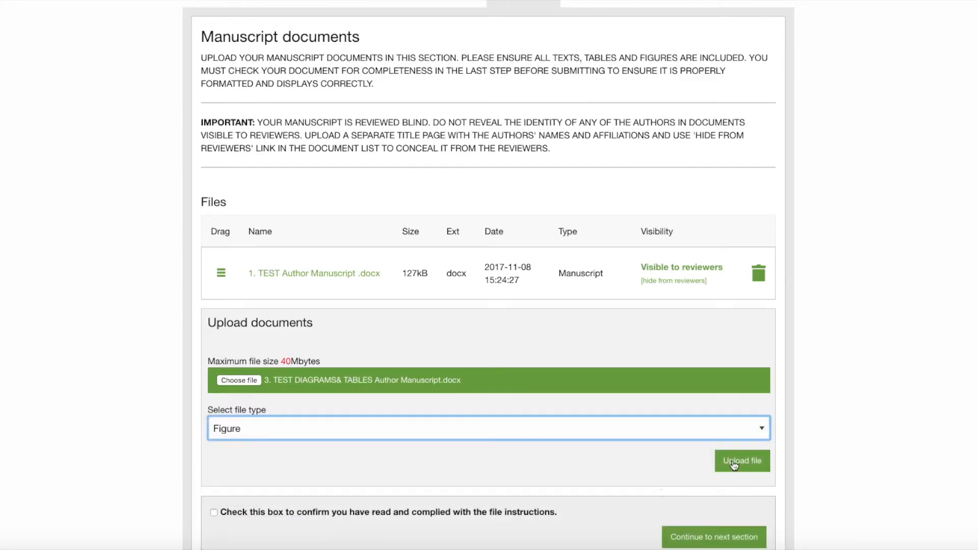
pyautogui.click(734, 462)
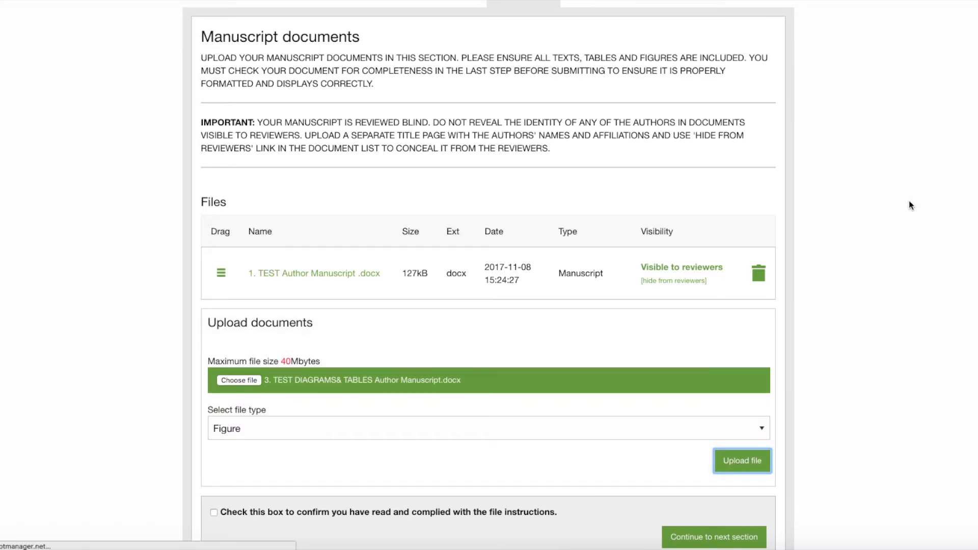
# Tick the confirmation that the file instructions were followed and continue to the reviewers section
pyautogui.scroll(-5, 908, 200)
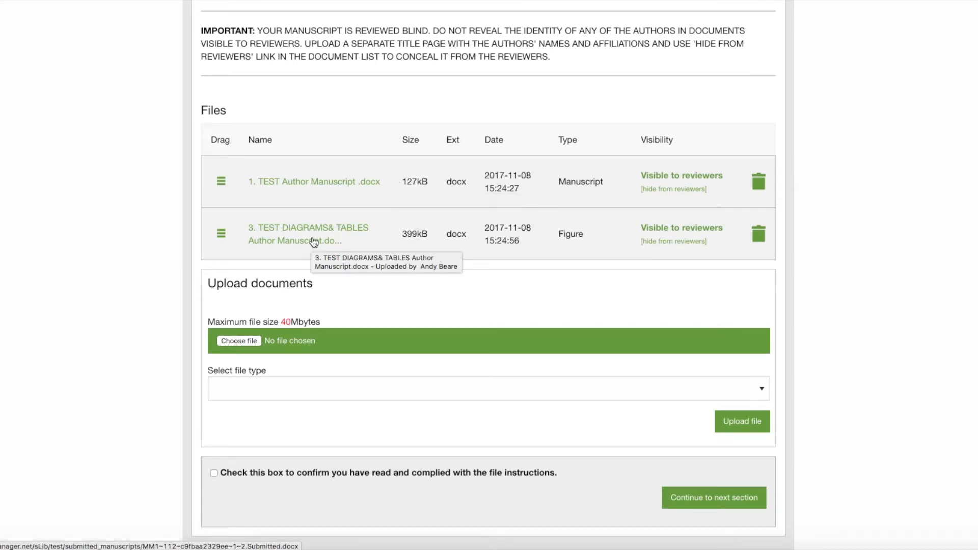
pyautogui.scroll(-3, 866, 201)
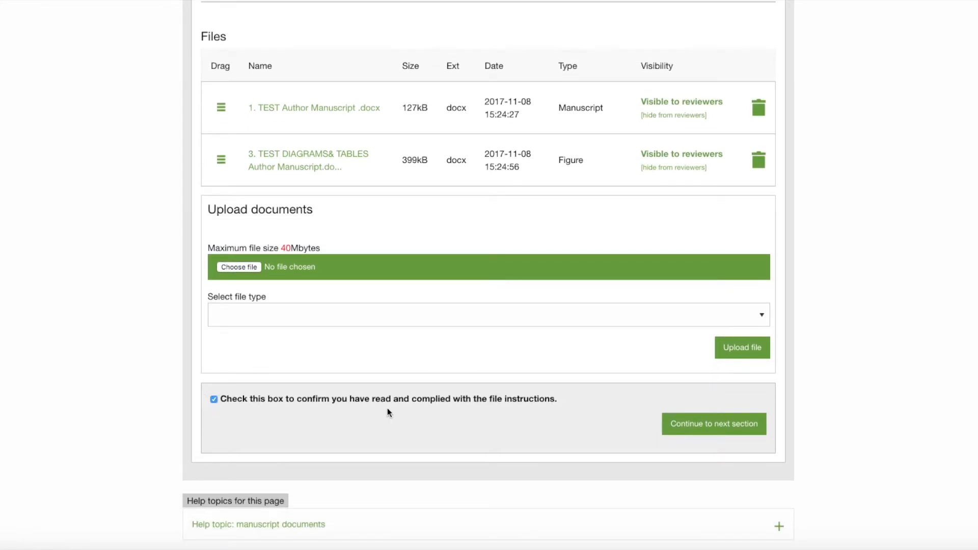
pyautogui.scroll(4, 504, 277)
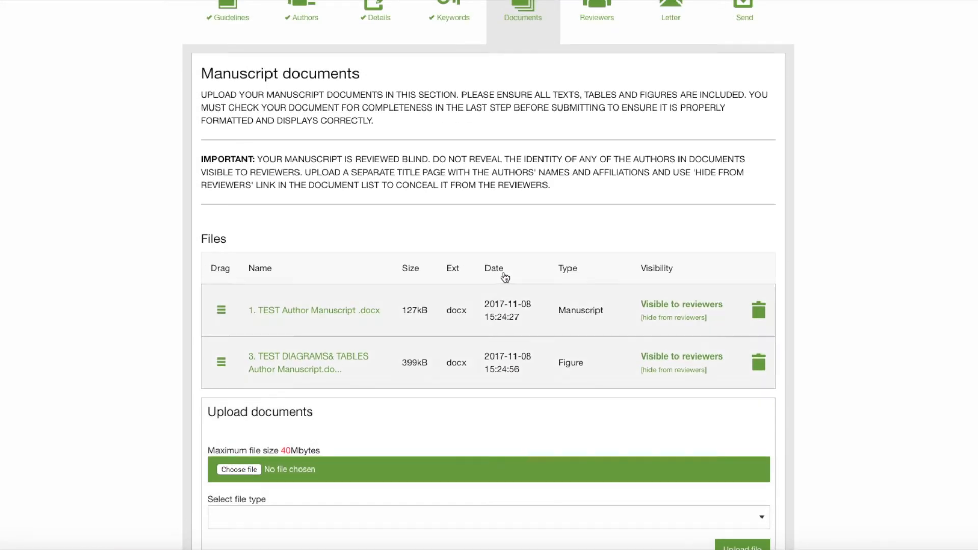
pyautogui.scroll(-3, 557, 263)
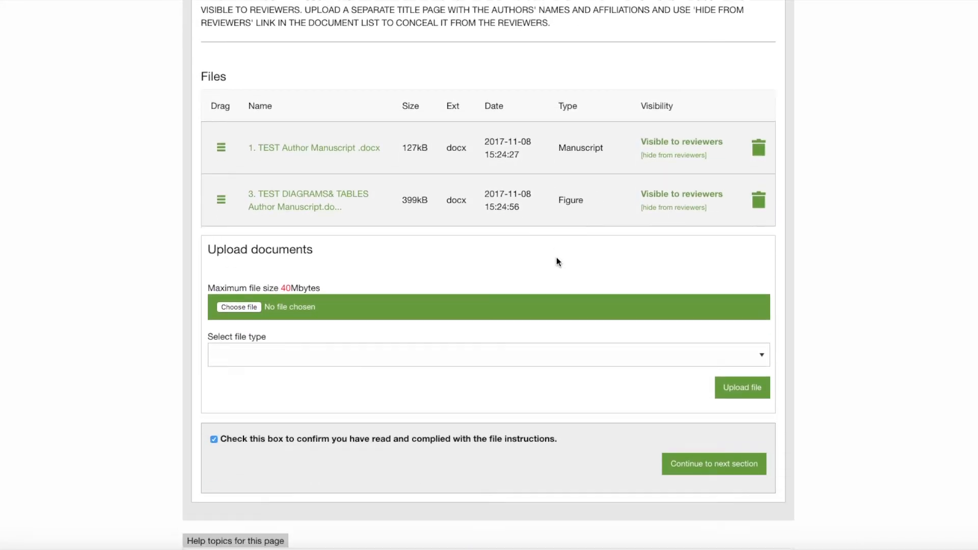
pyautogui.scroll(-2, 556, 258)
pyautogui.click(725, 397)
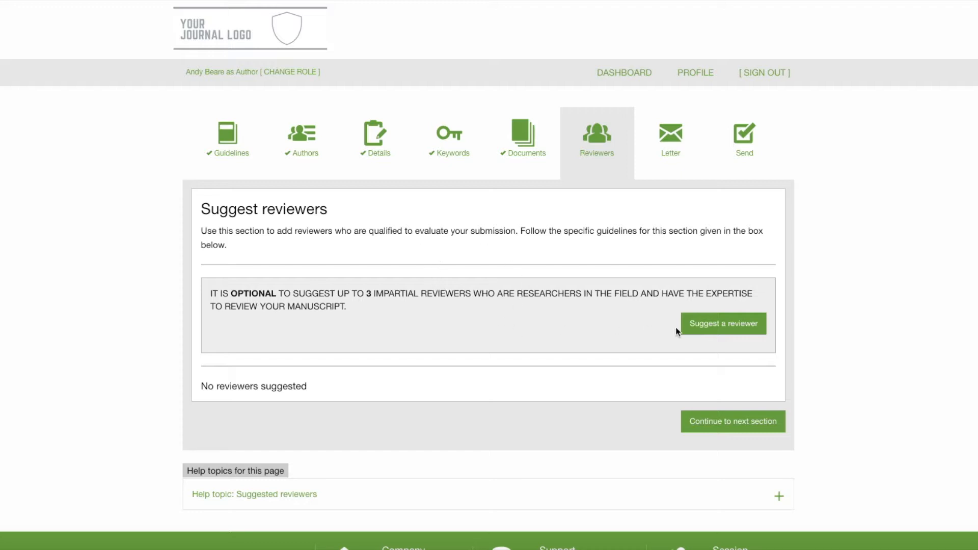
# Skip suggesting reviewers by cancelling the reviewer form and continue to the cover letter section
pyautogui.click(725, 329)
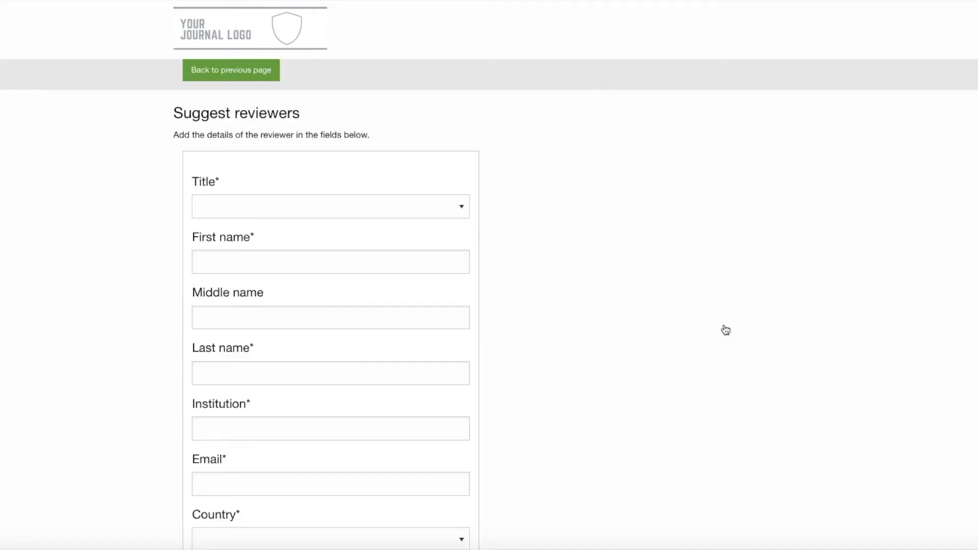
pyautogui.scroll(-3, 623, 222)
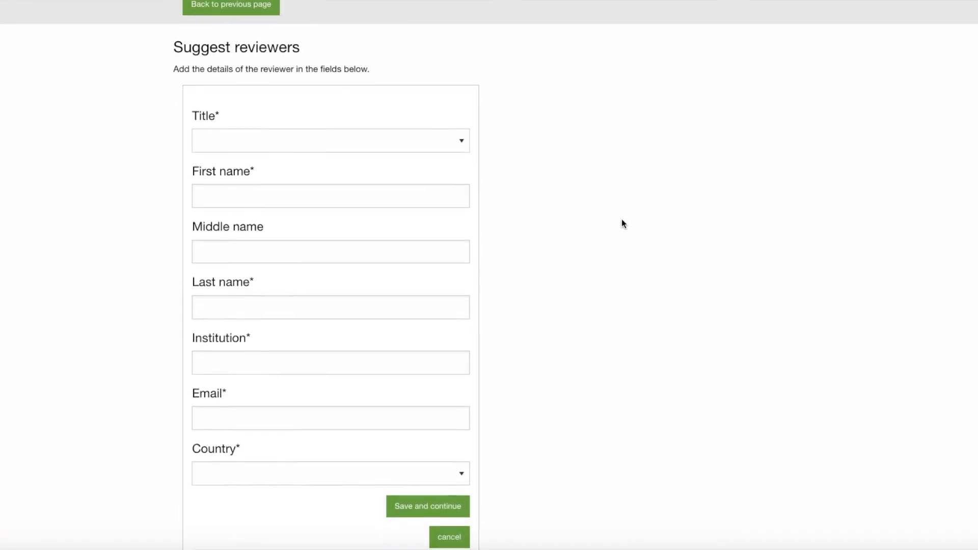
pyautogui.scroll(-1, 621, 219)
pyautogui.scroll(1, 621, 219)
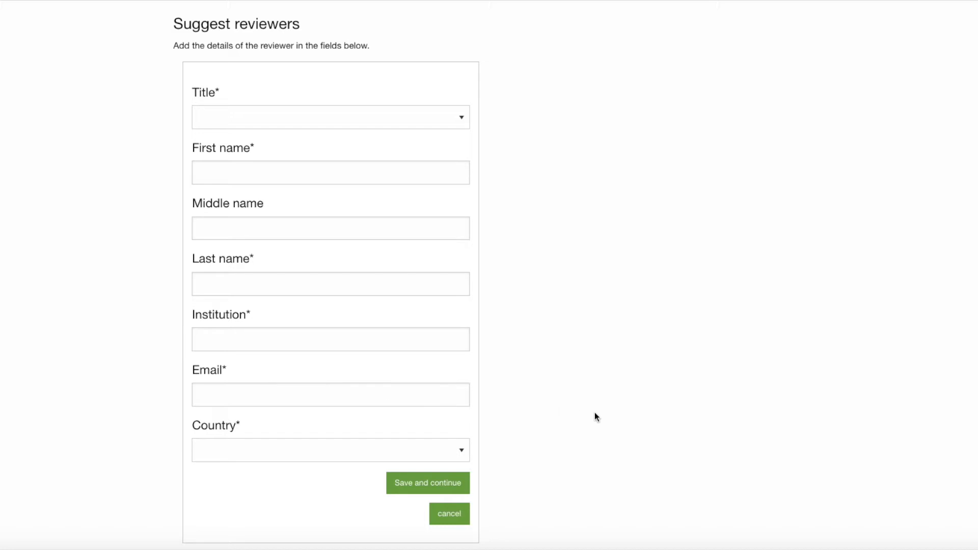
pyautogui.click(453, 515)
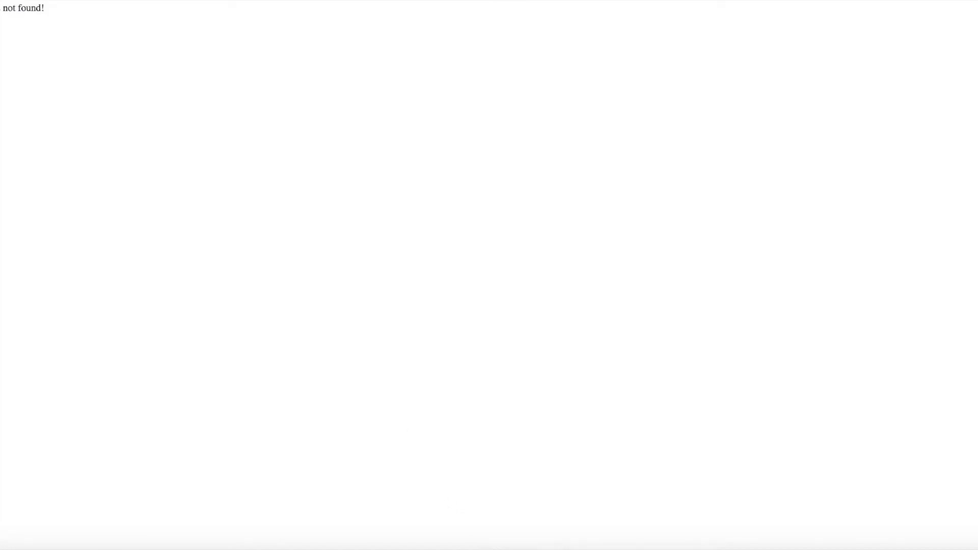
pyautogui.press('super+bracketleft')
pyautogui.press('super+bracketleft')
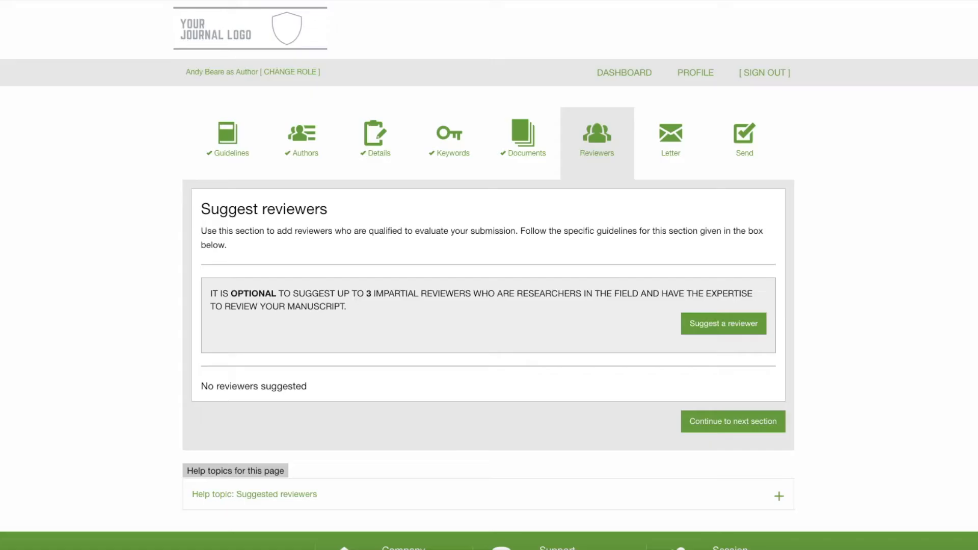
pyautogui.scroll(-2, 580, 214)
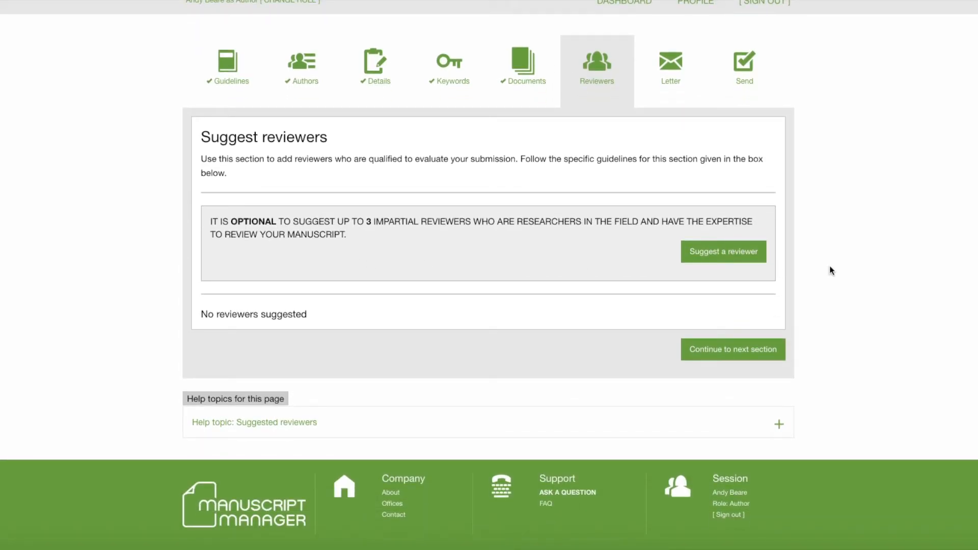
pyautogui.click(742, 355)
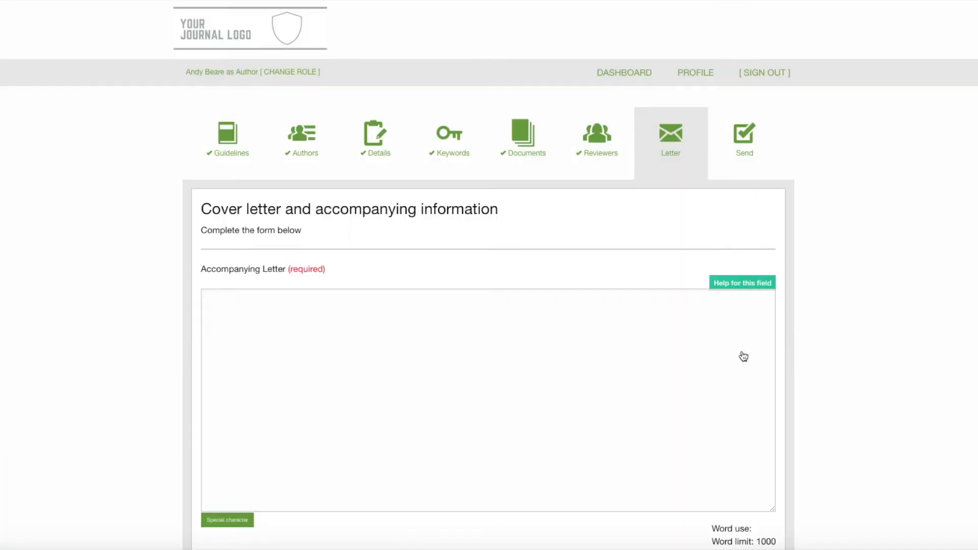
# Write the accompanying letter with Dear Editor, a body line, Sincerely and a signature, and tick the truthfulness declaration
pyautogui.scroll(-2, 935, 179)
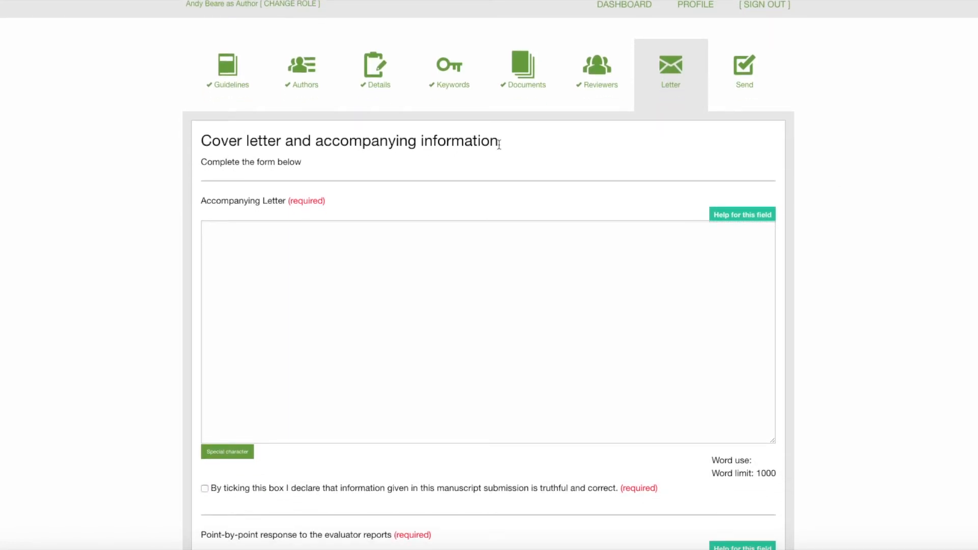
pyautogui.scroll(-1, 510, 199)
pyautogui.click(486, 203)
pyautogui.write('d')
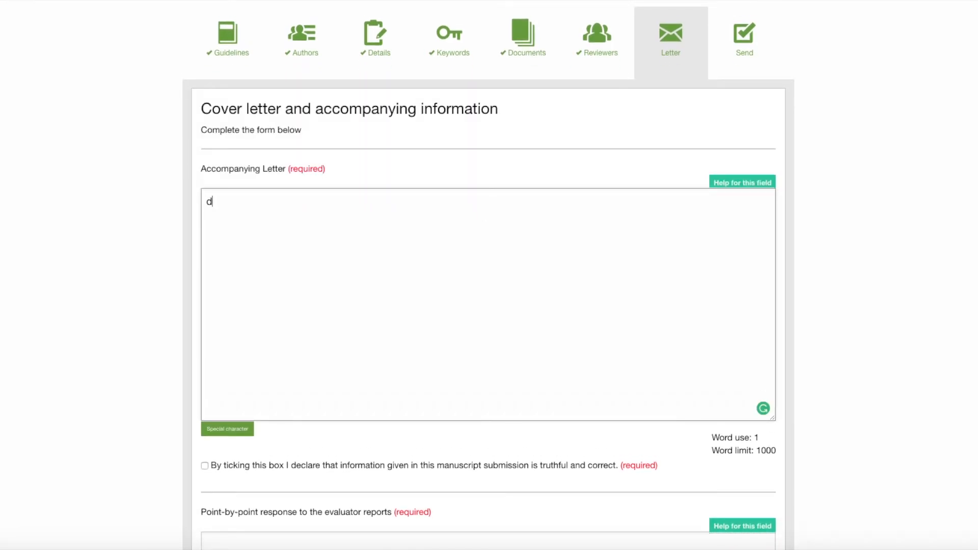
pyautogui.write('ear Editor')
pyautogui.press('Left')
pyautogui.press('Left')
pyautogui.press('Left')
pyautogui.press('Left')
pyautogui.press('Left')
pyautogui.press('Left')
pyautogui.press('Left')
pyautogui.press('Left')
pyautogui.press('Left')
pyautogui.press('Left')
pyautogui.press('BackSpace')
pyautogui.write('D')
pyautogui.click(274, 201)
pyautogui.write(',')
pyautogui.write('haflhdlhjlfdhajkgdslgkljdf  ')
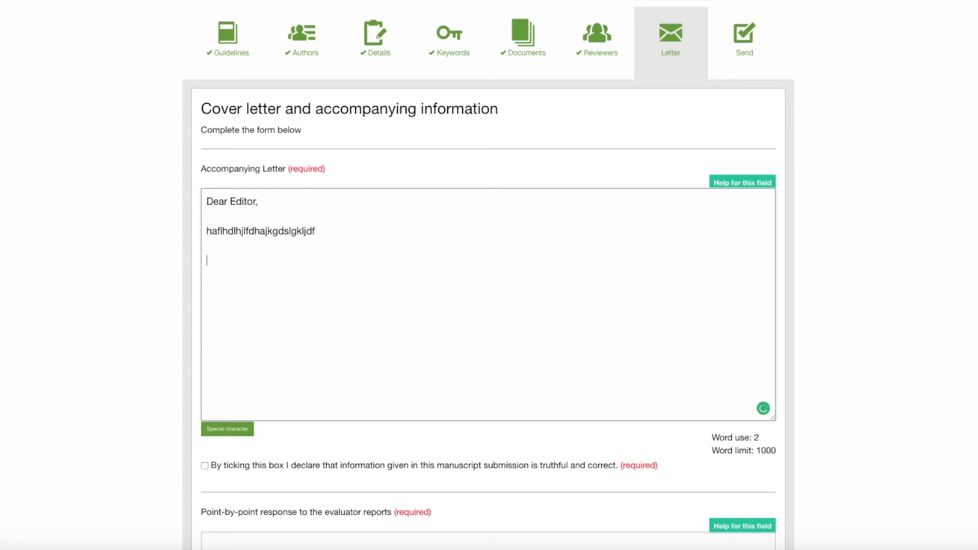
pyautogui.write('Sincerely,  ')
pyautogui.write('ahdklahgk')
pyautogui.click(204, 466)
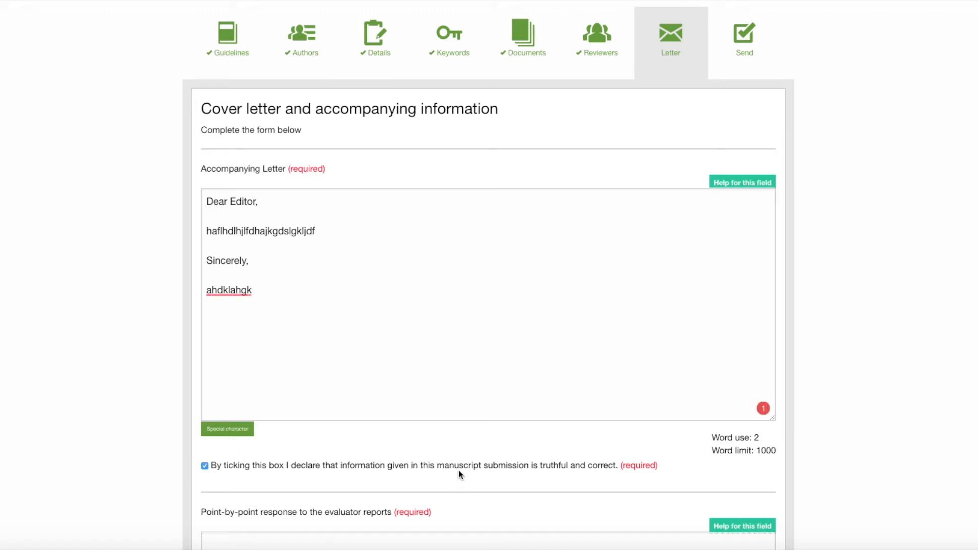
# Enter point-by-point as the response to the evaluator reports, then save and continue to the send section
pyautogui.scroll(-3, 609, 446)
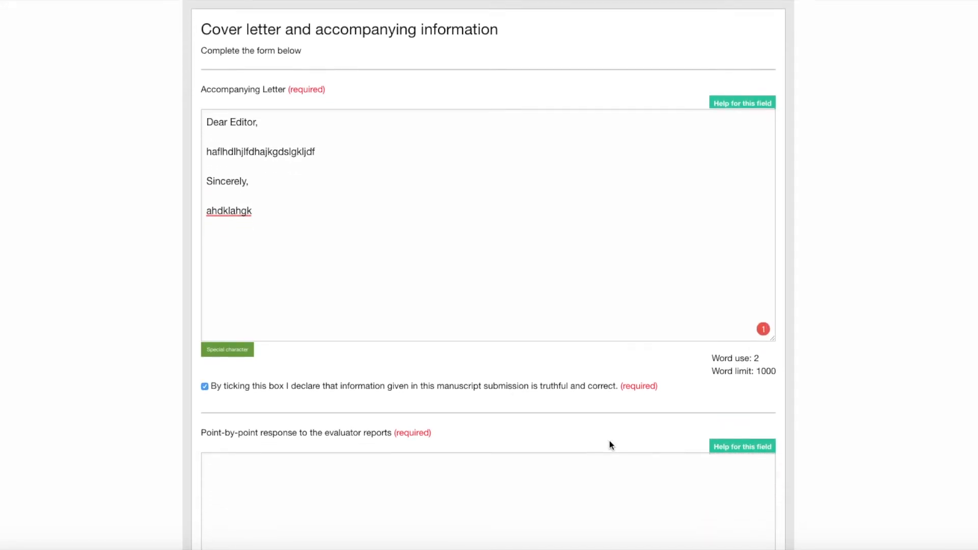
pyautogui.click(458, 449)
pyautogui.write('point-by')
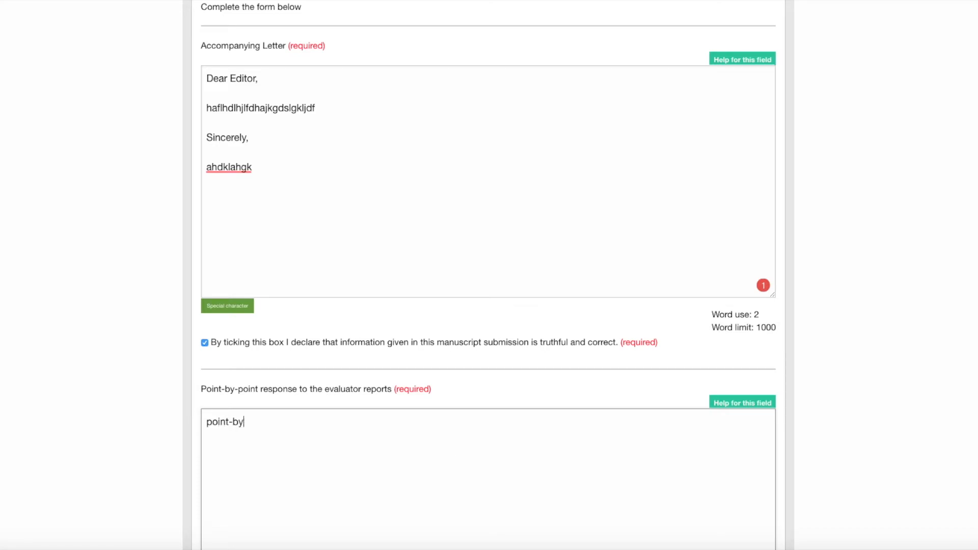
pyautogui.write('-point')
pyautogui.scroll(-4, 521, 447)
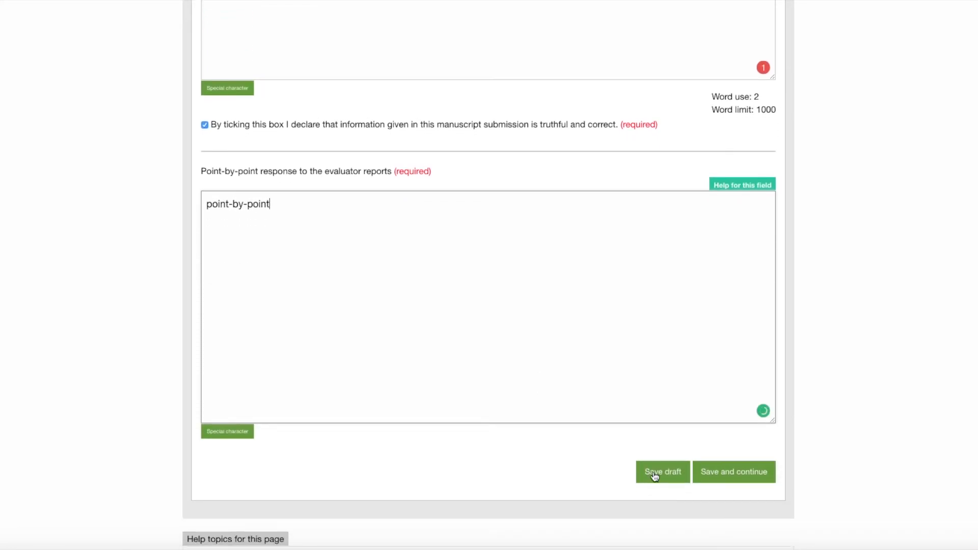
pyautogui.scroll(5, 604, 366)
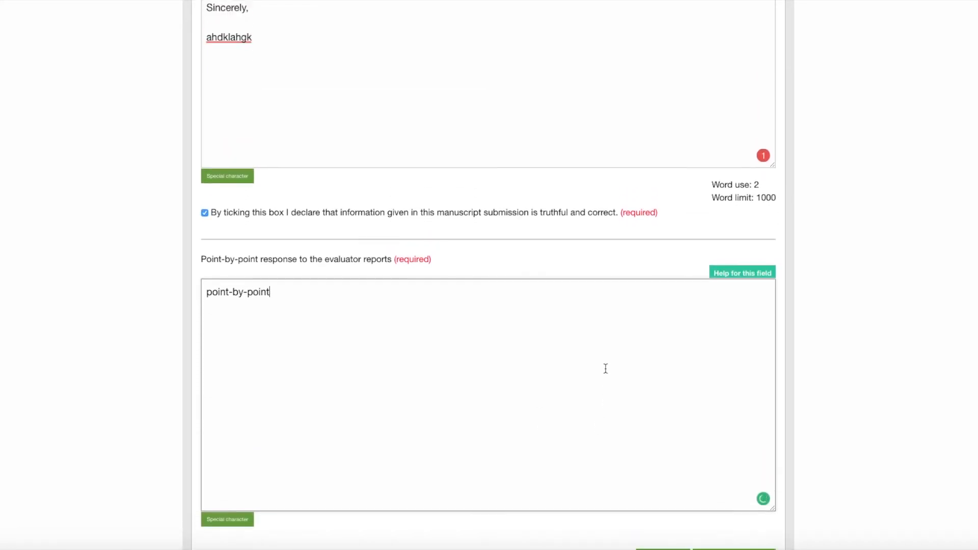
pyautogui.scroll(-7, 605, 368)
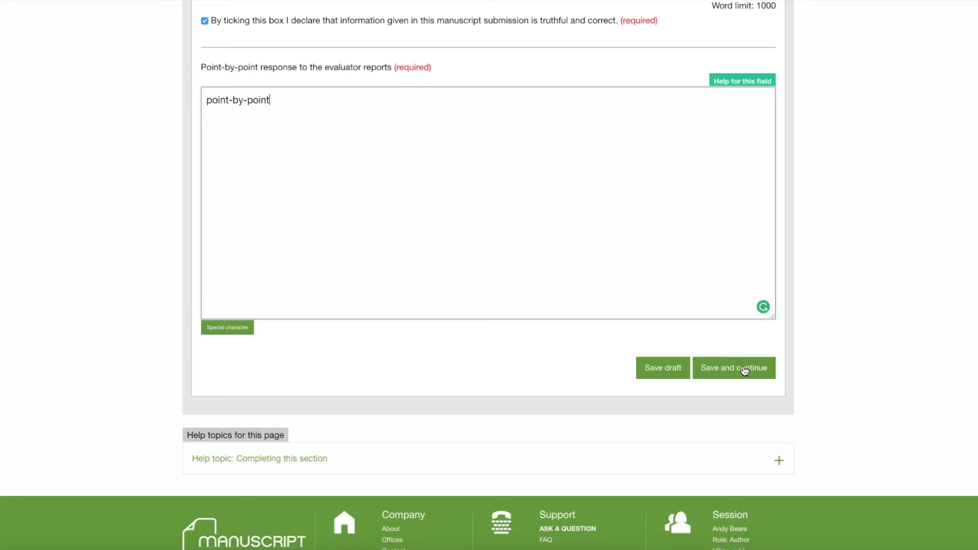
pyautogui.click(744, 371)
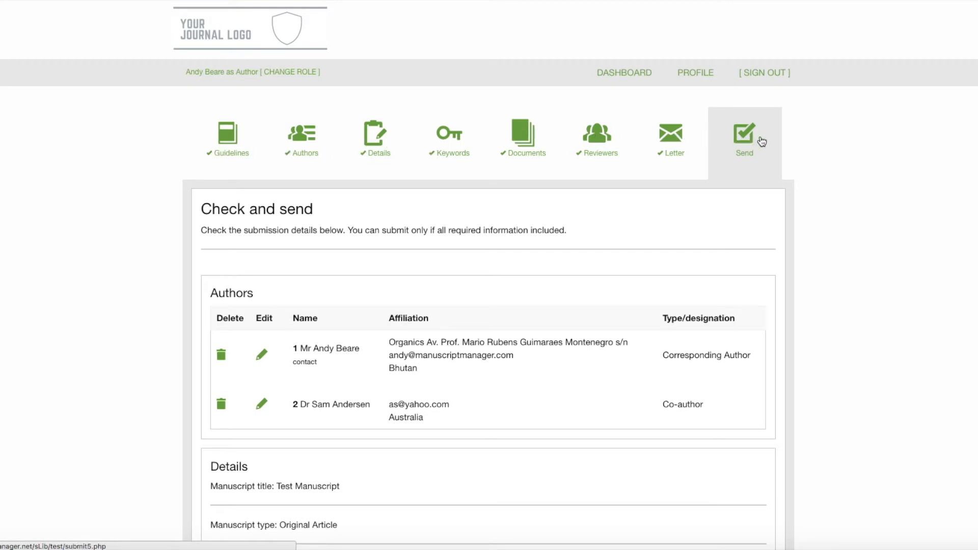
# Review the authors, details, keywords, review document and letter summary on the check and send page
pyautogui.scroll(-5, 762, 141)
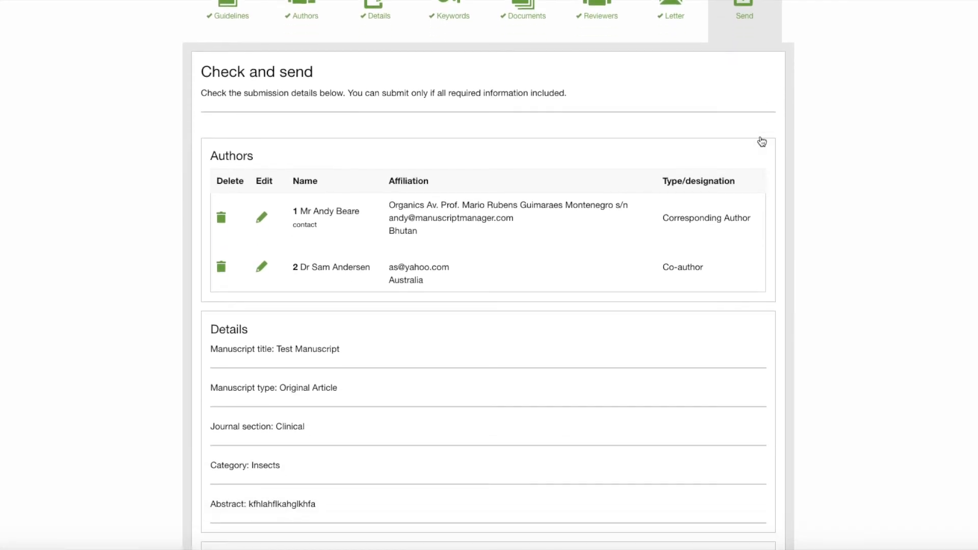
pyautogui.scroll(-5, 761, 142)
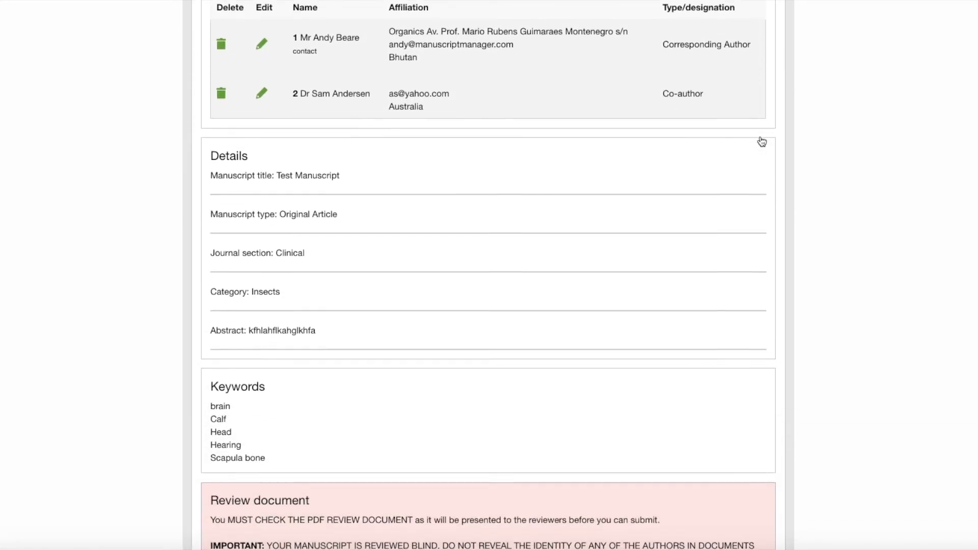
pyautogui.scroll(-6, 762, 141)
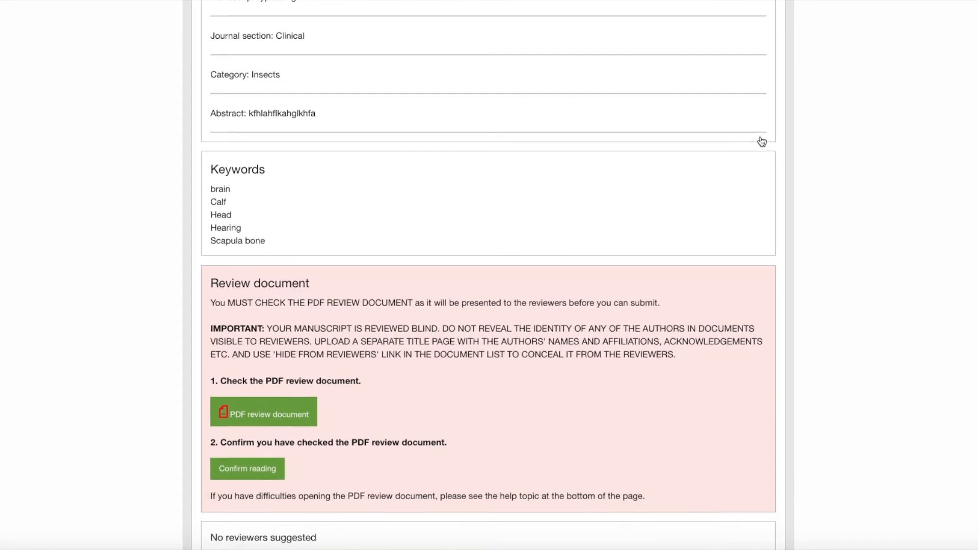
pyautogui.scroll(-5, 762, 141)
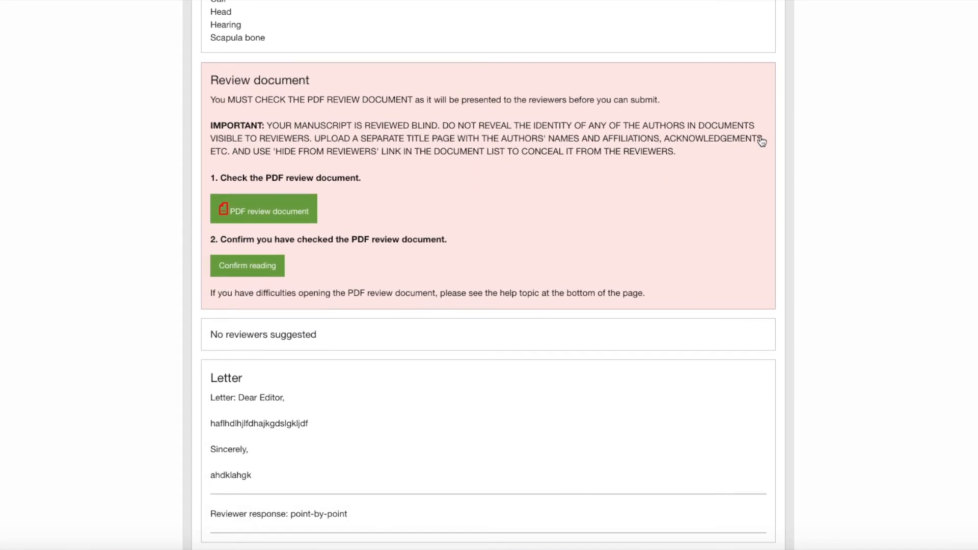
pyautogui.scroll(20, 761, 141)
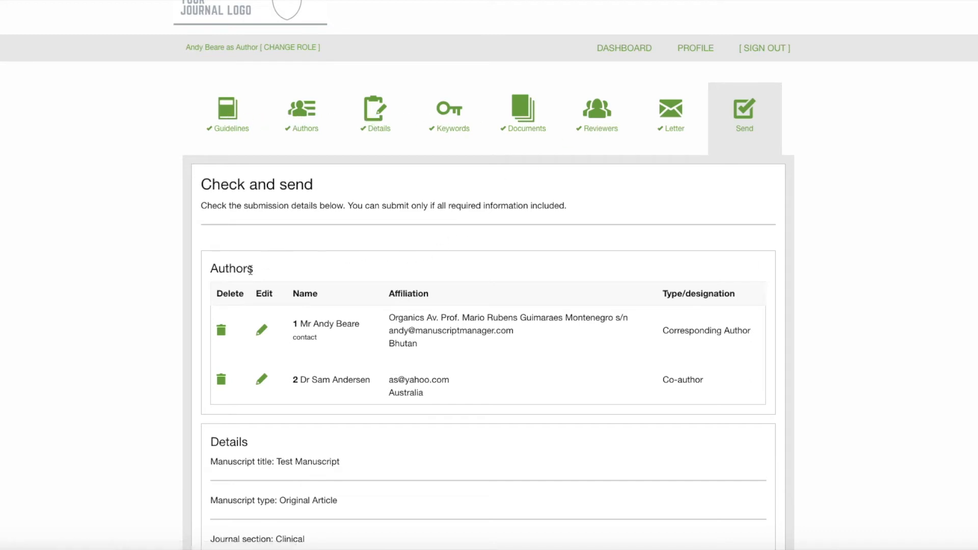
pyautogui.scroll(-2, 534, 416)
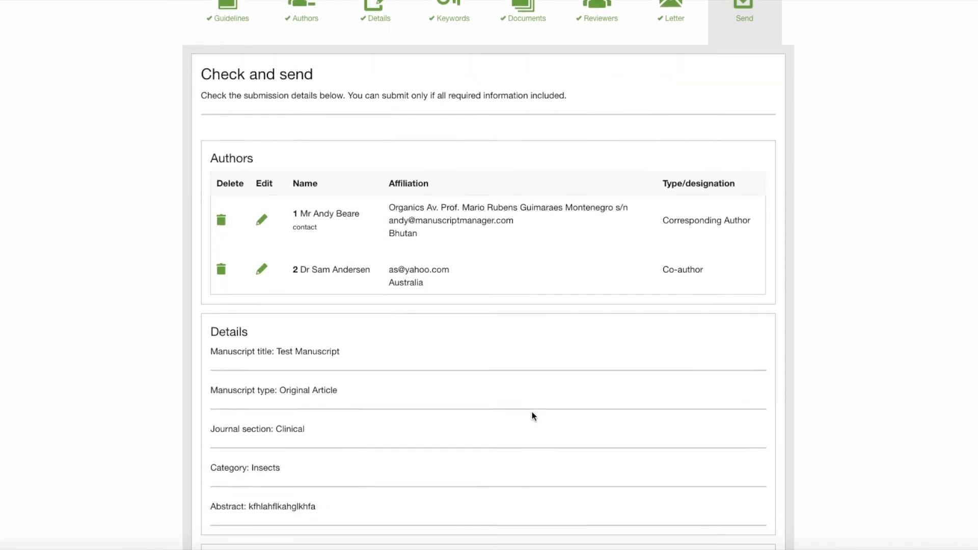
pyautogui.scroll(-1, 532, 414)
pyautogui.scroll(4, 532, 413)
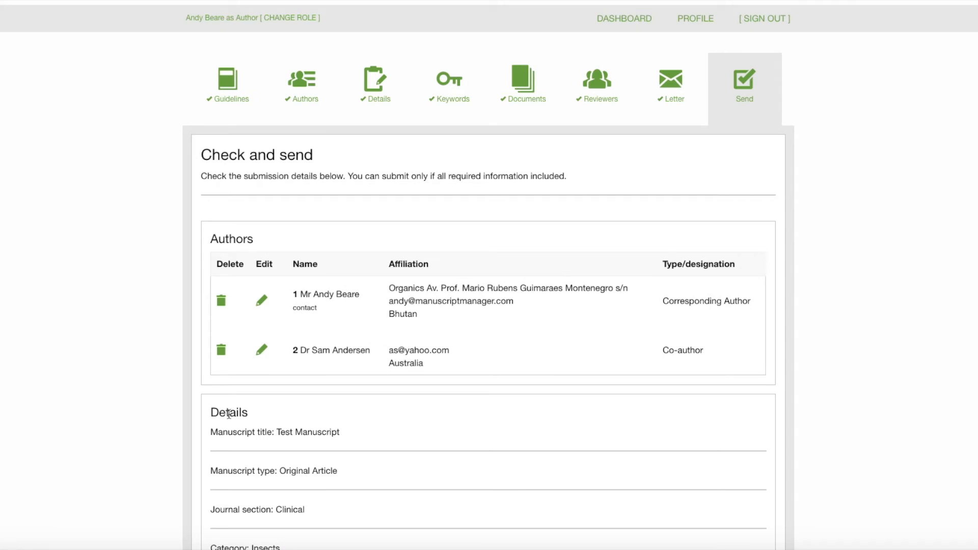
pyautogui.scroll(-5, 426, 335)
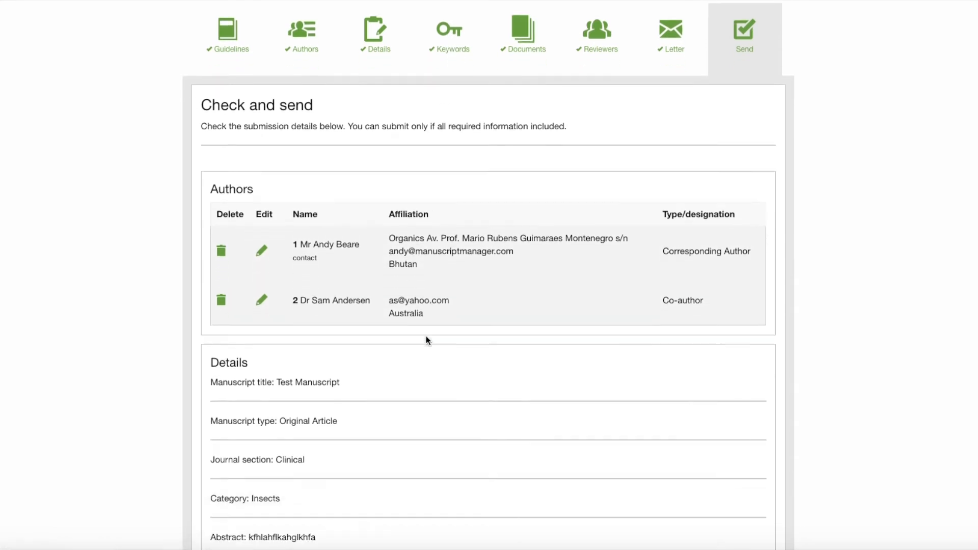
pyautogui.scroll(-3, 426, 339)
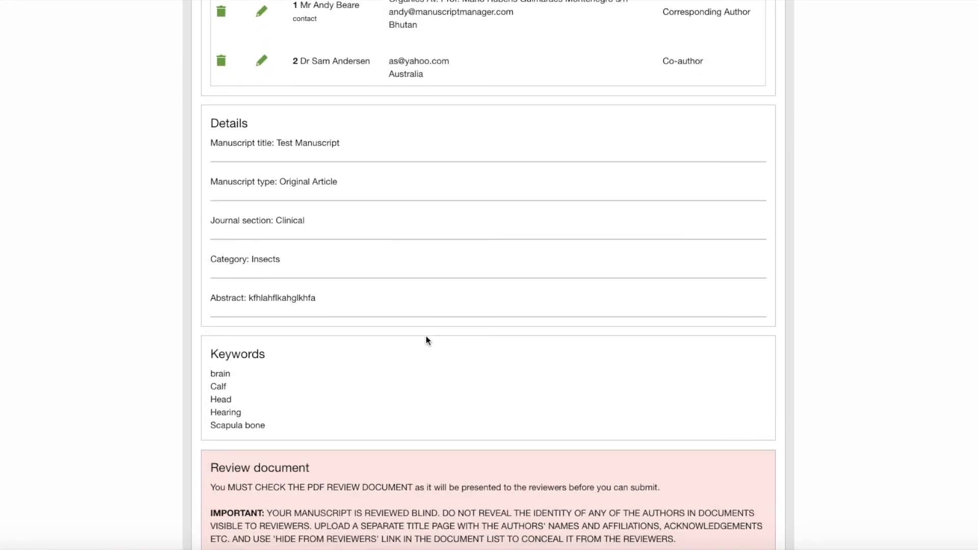
pyautogui.scroll(-5, 426, 340)
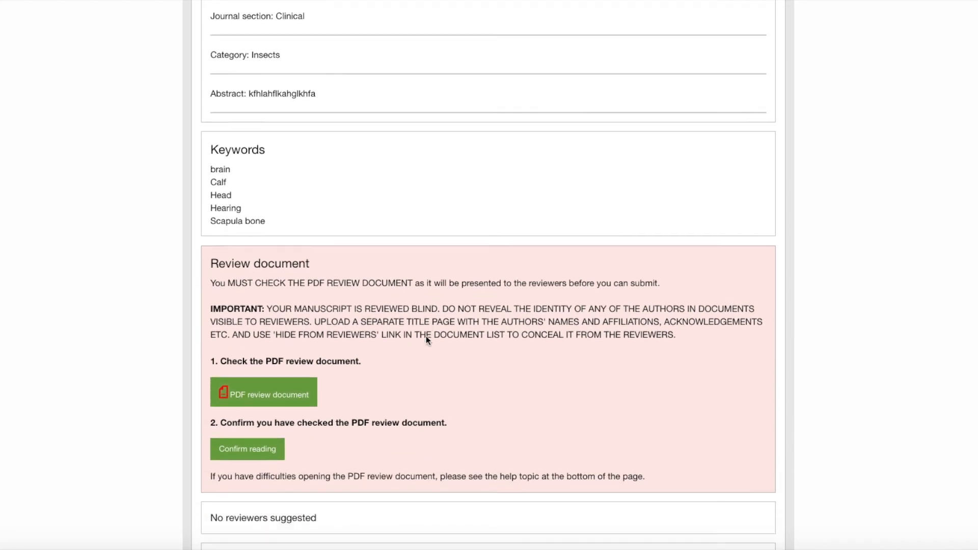
pyautogui.scroll(-5, 427, 340)
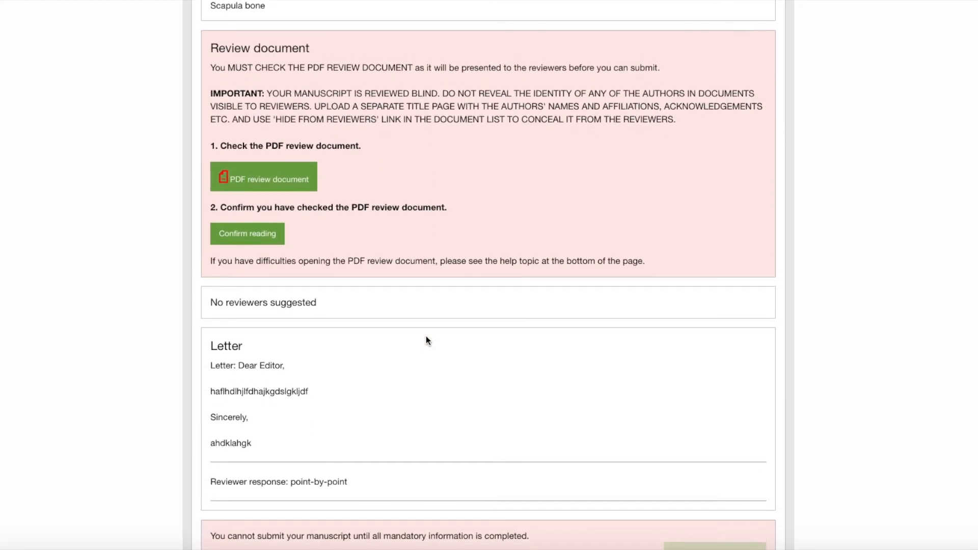
pyautogui.scroll(4, 426, 340)
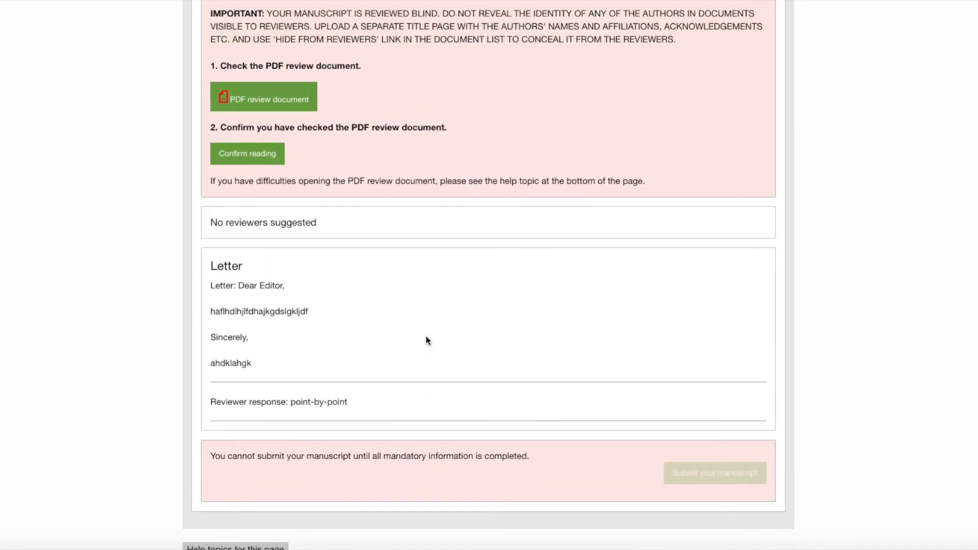
pyautogui.scroll(3, 426, 340)
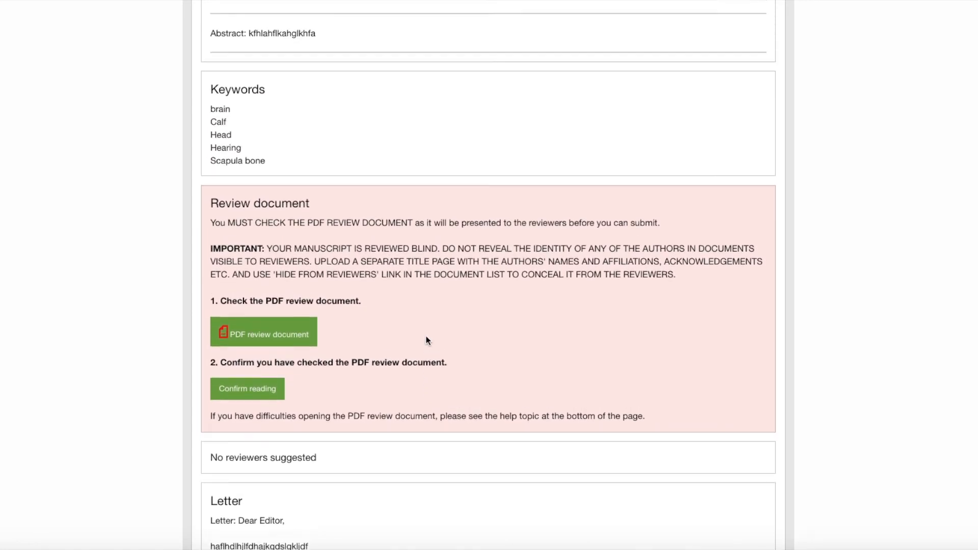
pyautogui.scroll(2, 425, 340)
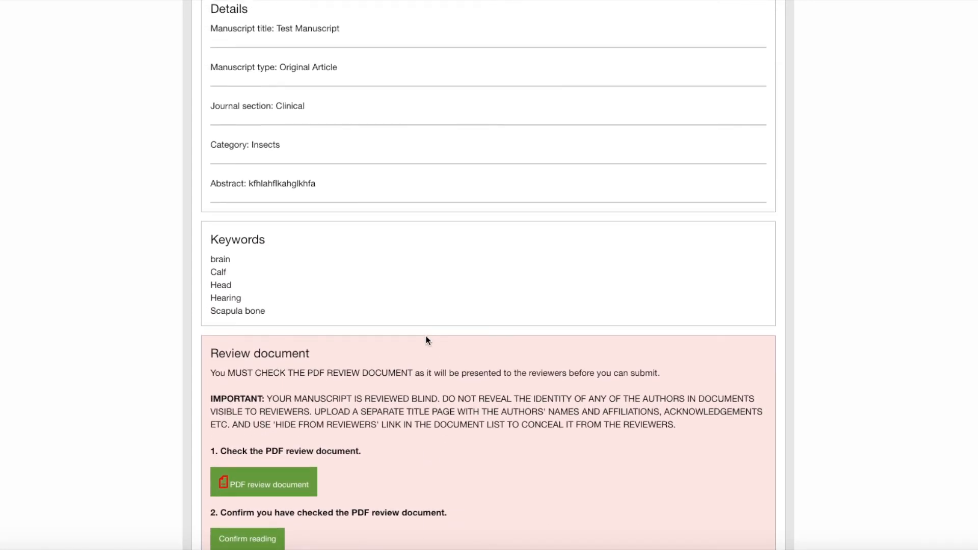
pyautogui.scroll(-1, 425, 340)
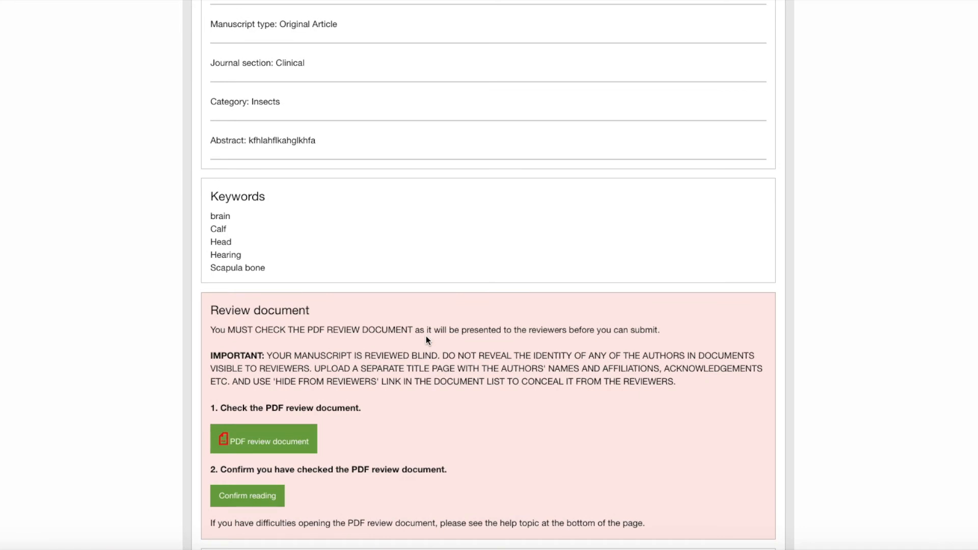
pyautogui.scroll(-4, 426, 339)
pyautogui.scroll(-2, 426, 339)
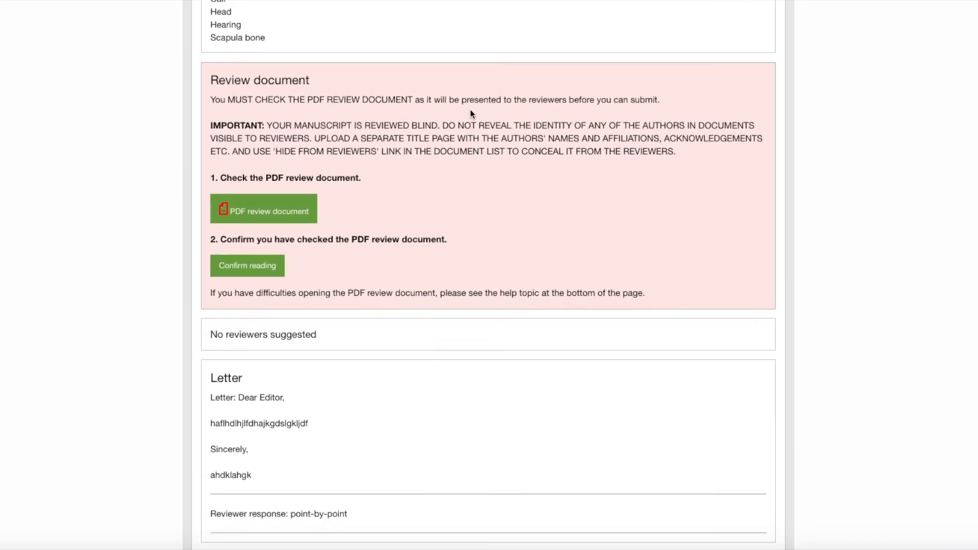
pyautogui.scroll(-3, 470, 113)
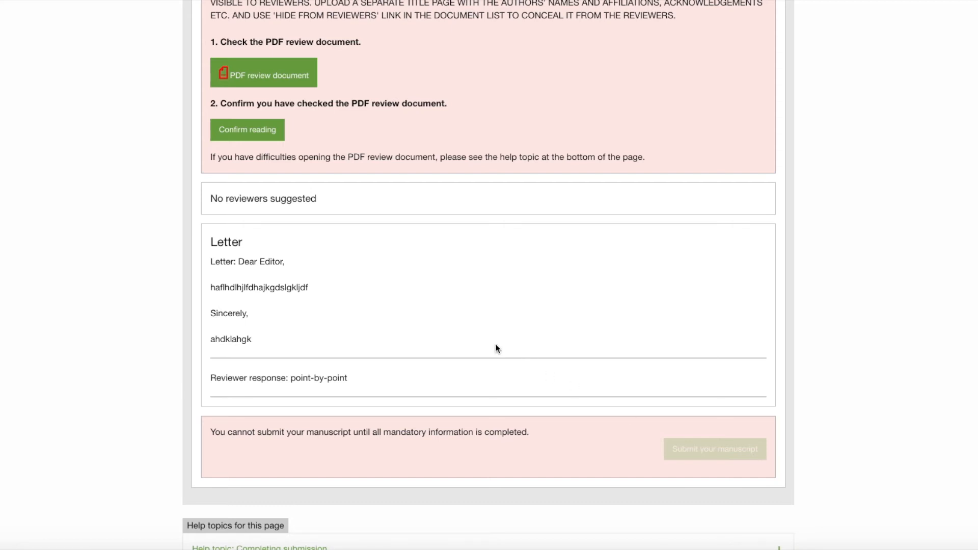
pyautogui.scroll(3, 496, 347)
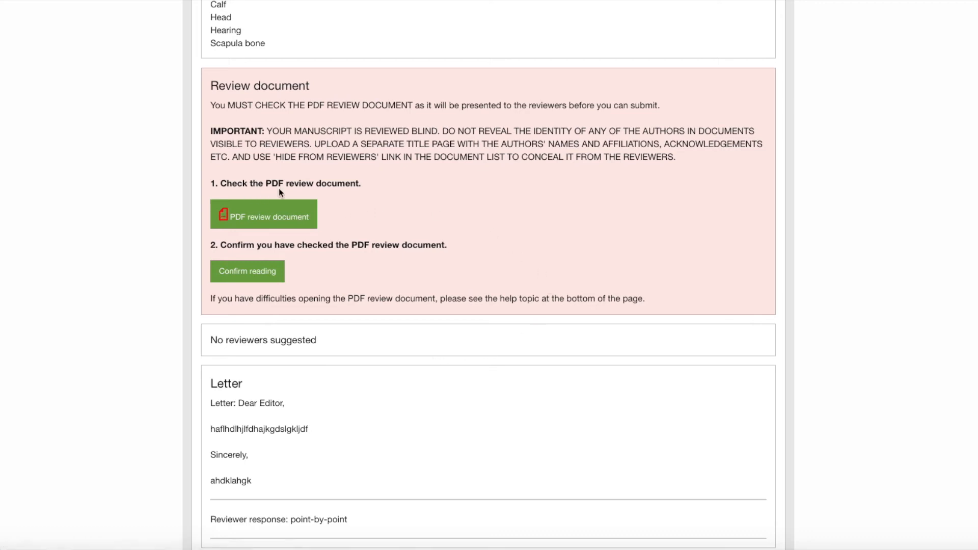
# Open the PDF review document and scroll through its pages
pyautogui.click(271, 221)
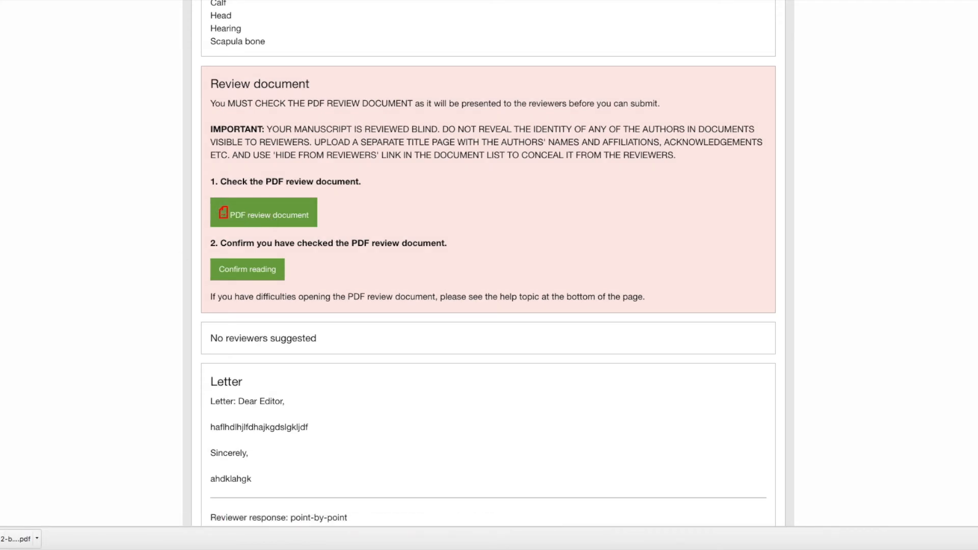
pyautogui.click(11, 539)
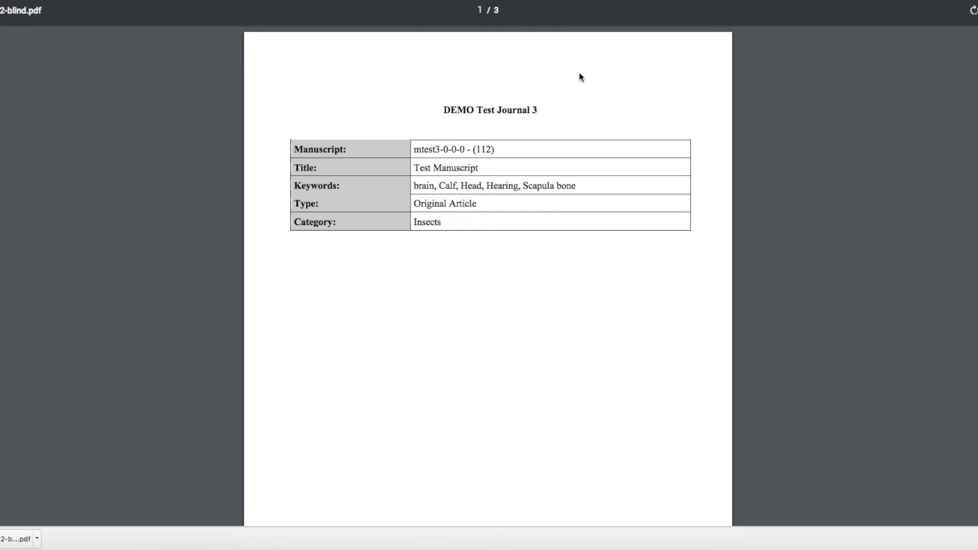
pyautogui.scroll(-5, 584, 80)
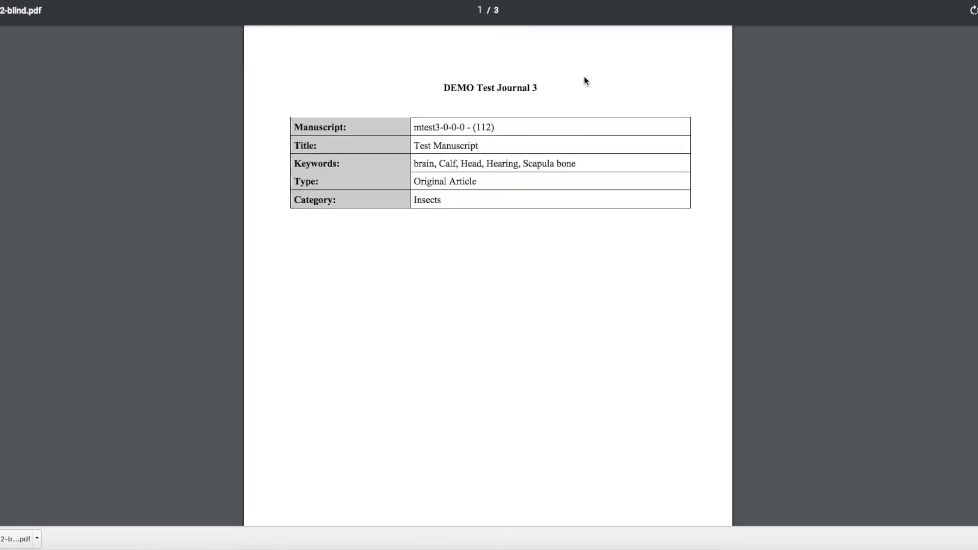
pyautogui.scroll(-10, 584, 80)
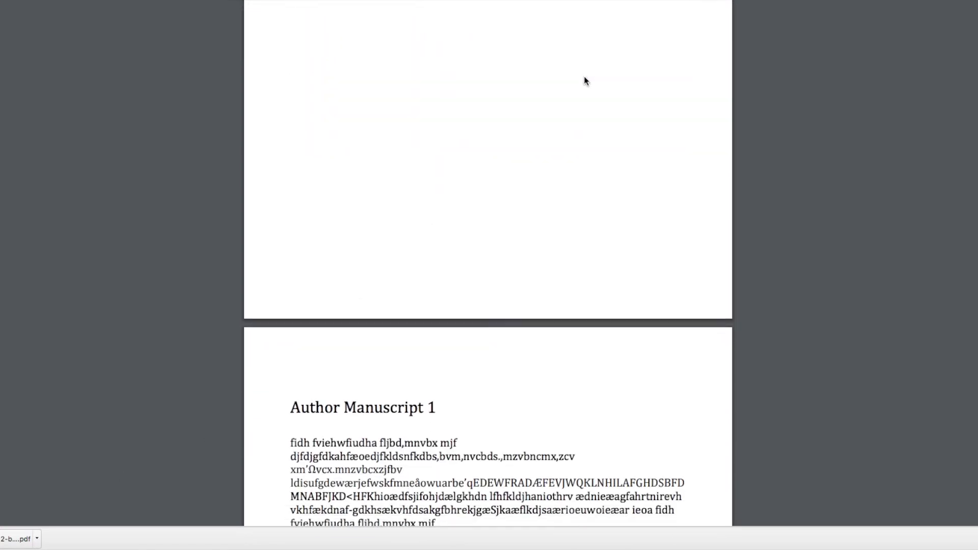
pyautogui.scroll(-10, 584, 80)
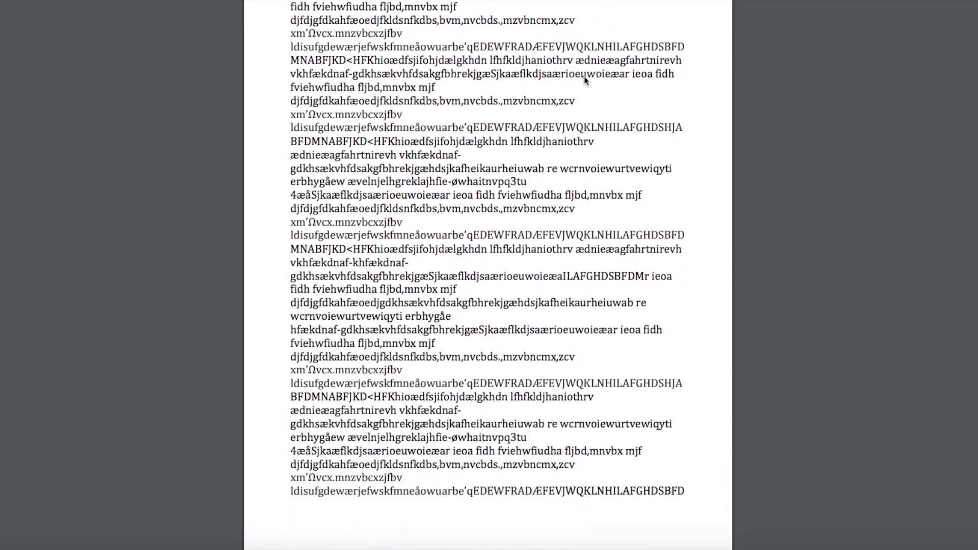
pyautogui.scroll(-6, 584, 80)
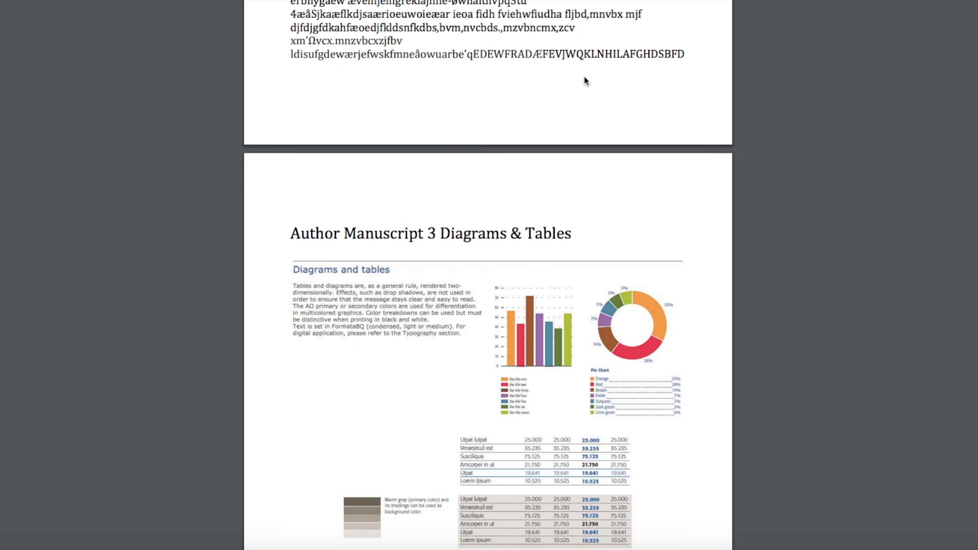
pyautogui.scroll(-4, 584, 81)
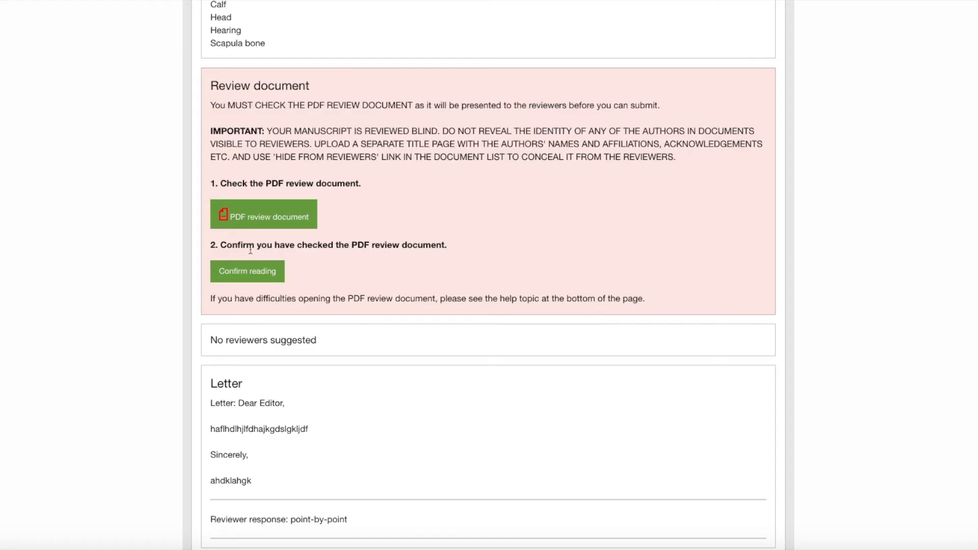
# Confirm reading of the PDF review document and submit the manuscript
pyautogui.click(251, 273)
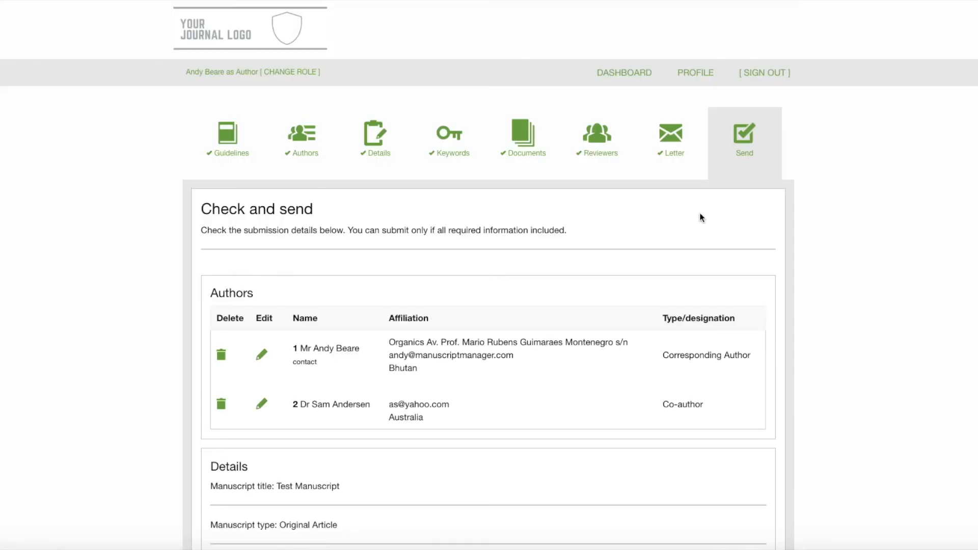
pyautogui.scroll(-3, 821, 132)
pyautogui.scroll(-8, 820, 131)
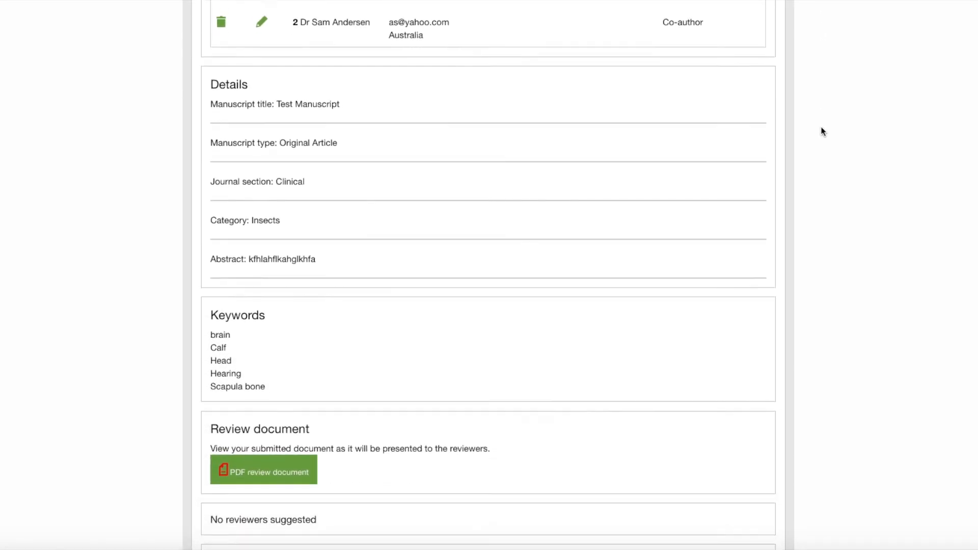
pyautogui.scroll(-1, 821, 131)
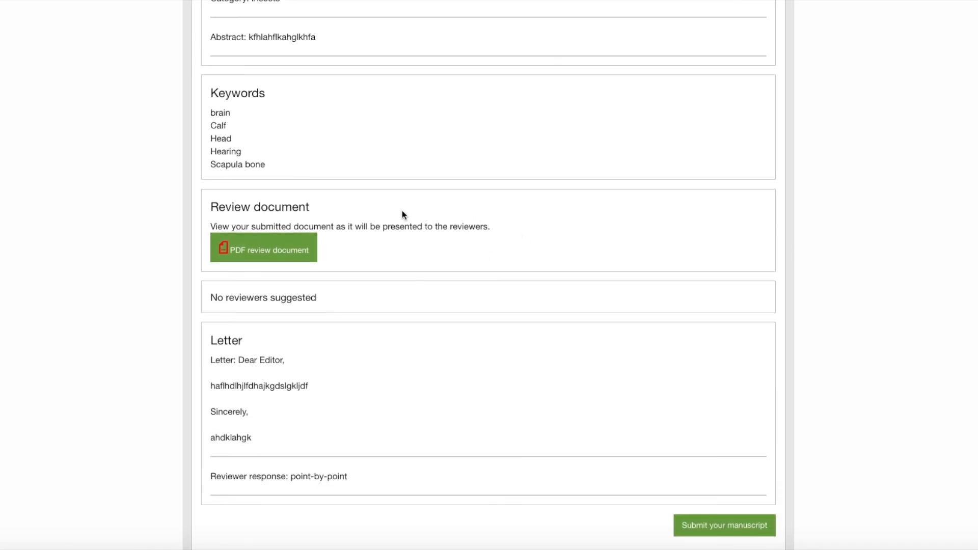
pyautogui.scroll(-3, 572, 245)
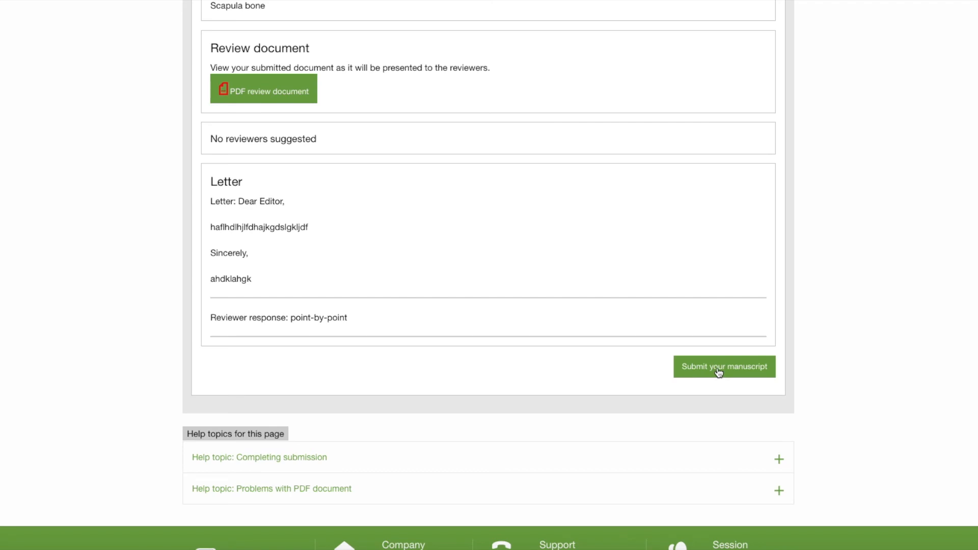
pyautogui.click(718, 372)
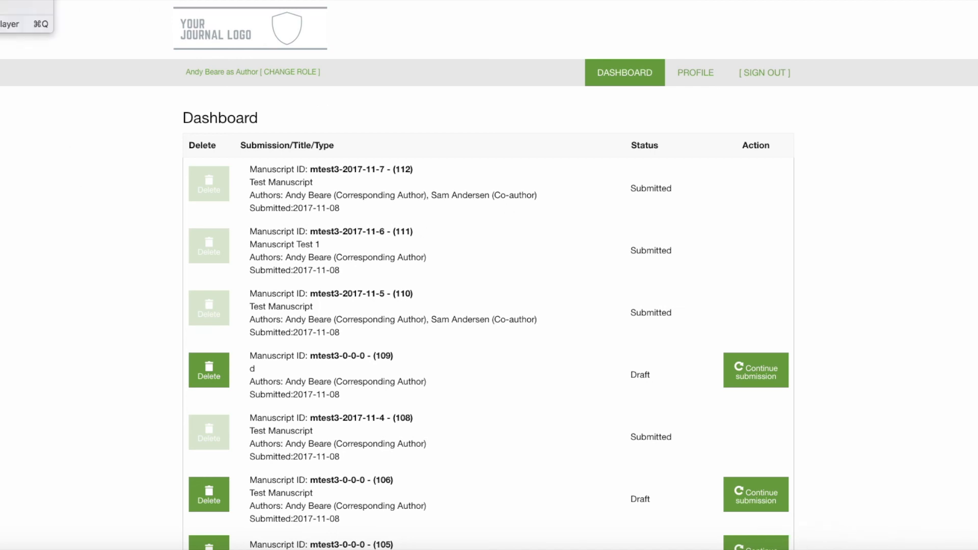
pyautogui.click(20, 24)
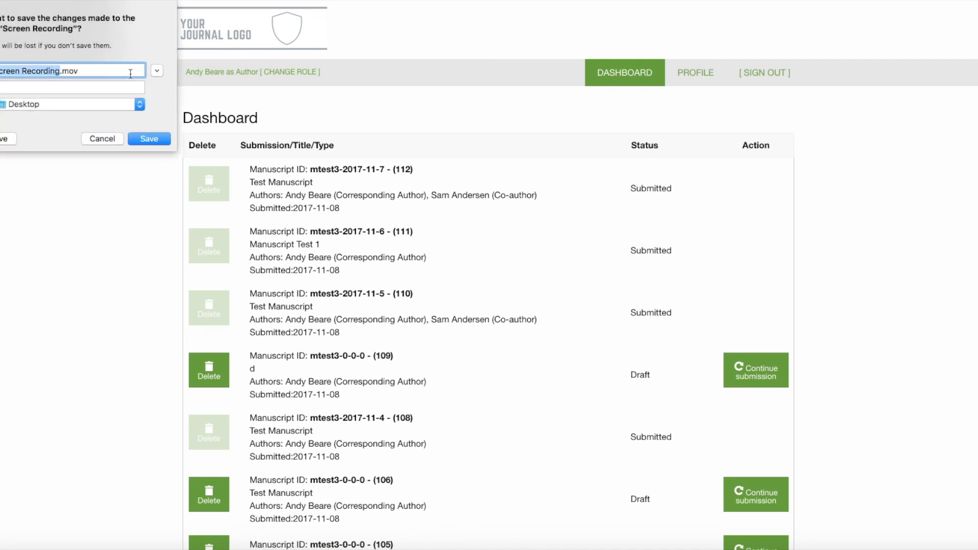
pyautogui.write('Author Su')
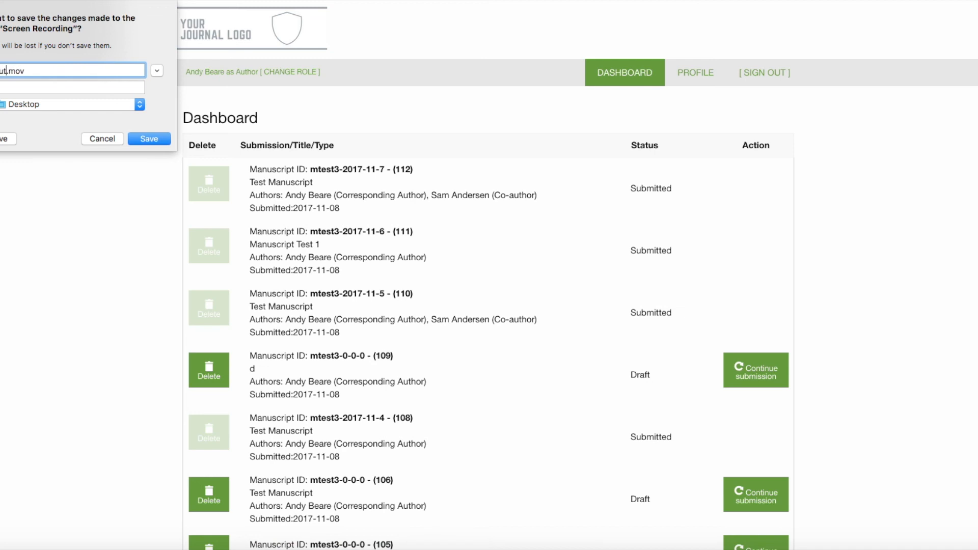
pyautogui.write('bmission')
pyautogui.write(' Help Video')
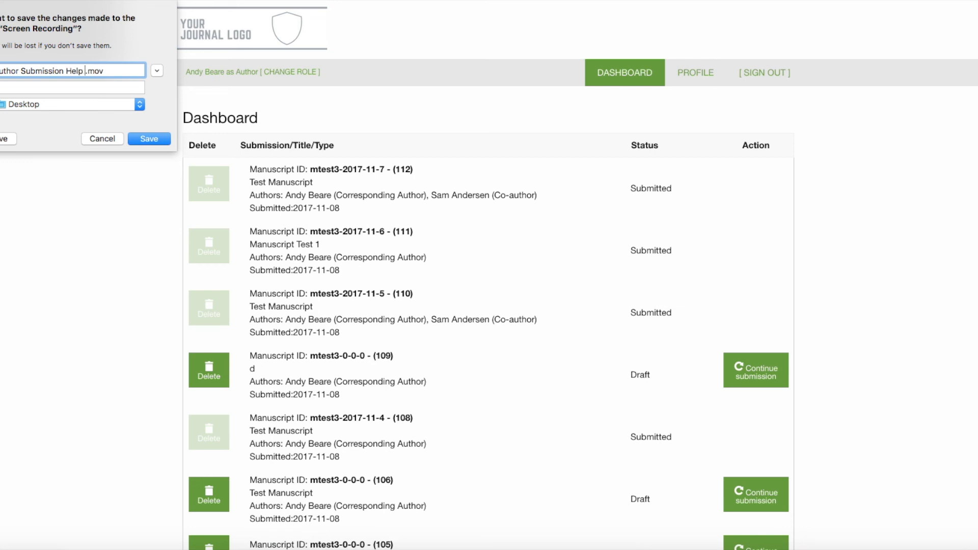
pyautogui.write(' 2')
pyautogui.click(149, 143)
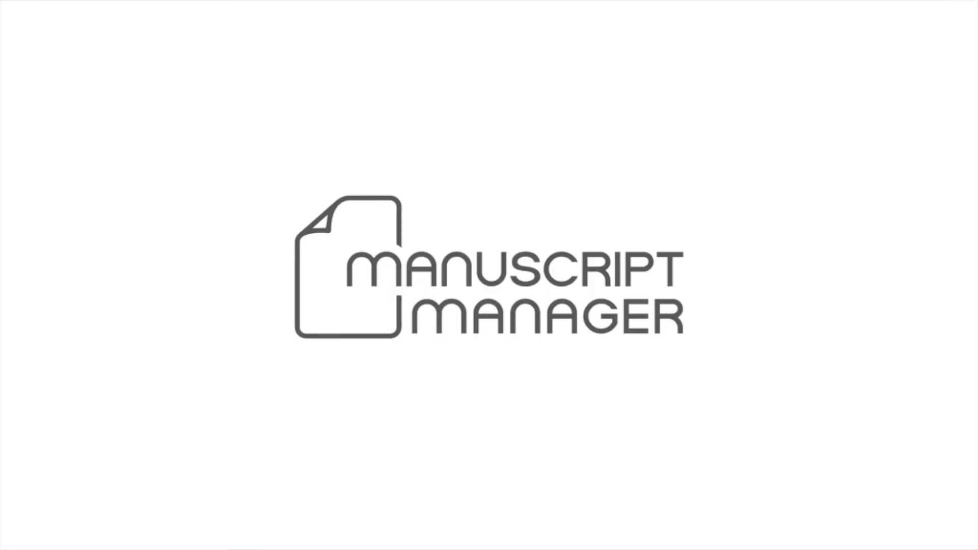